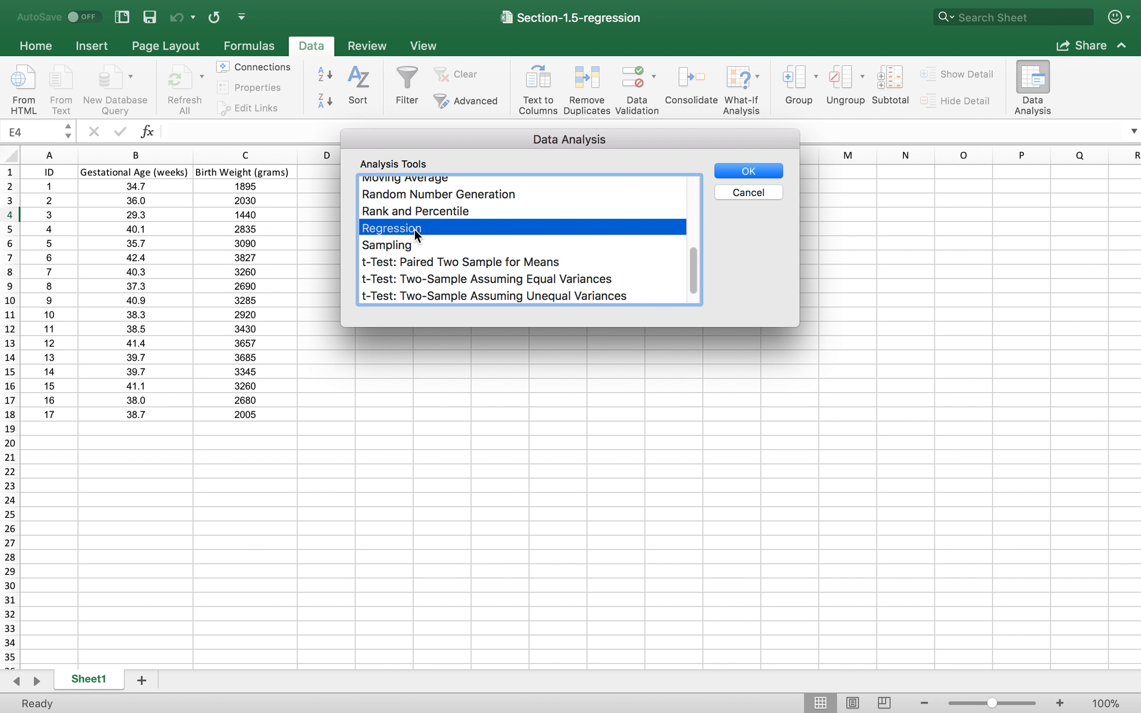
# - Start the Regression analysis and set its Input Y Range to the birth weights in $C$1:$C$18
pyautogui.click(749, 171)
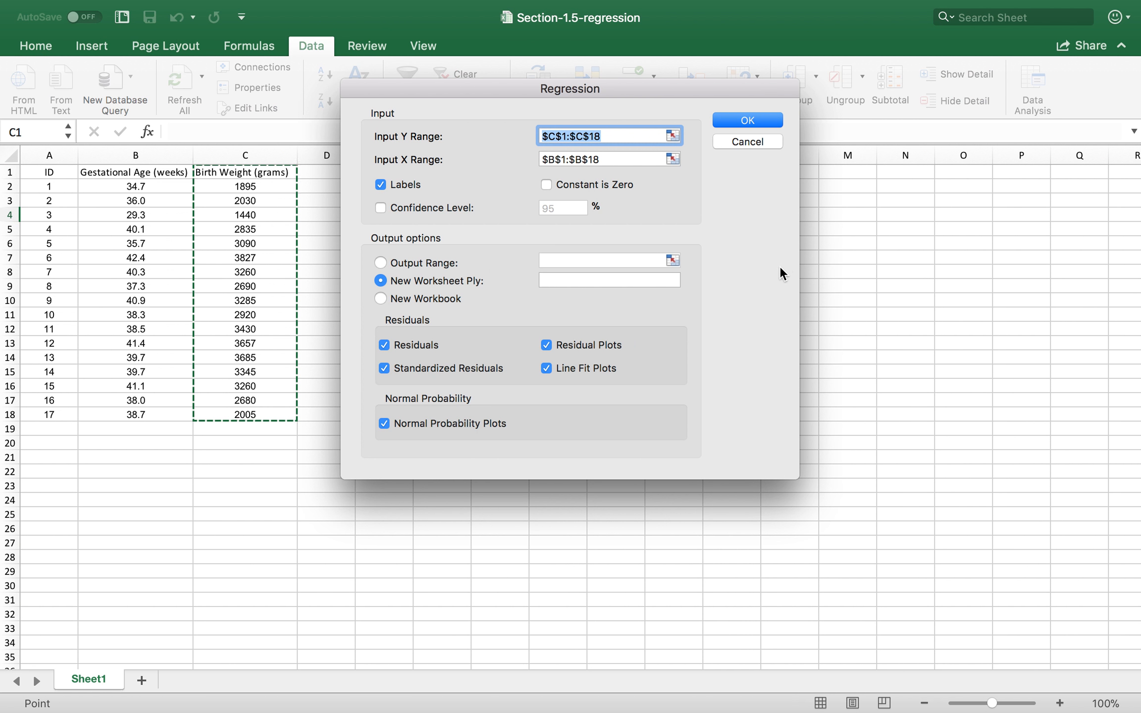
pyautogui.moveTo(492, 94); pyautogui.dragTo(591, 114)
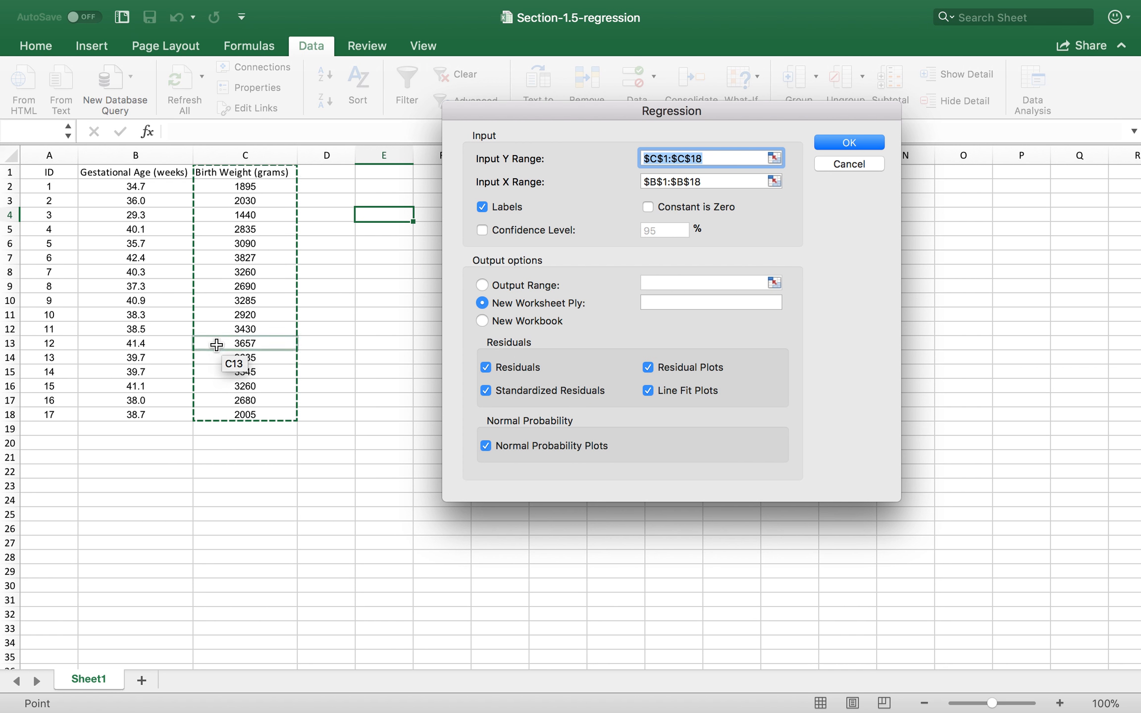
pyautogui.click(243, 410)
pyautogui.moveTo(243, 410); pyautogui.dragTo(272, 171)
# - Set the Input X Range to $B$1:$B$18 with Labels enabled and run the regression onto a new worksheet
pyautogui.click(718, 181)
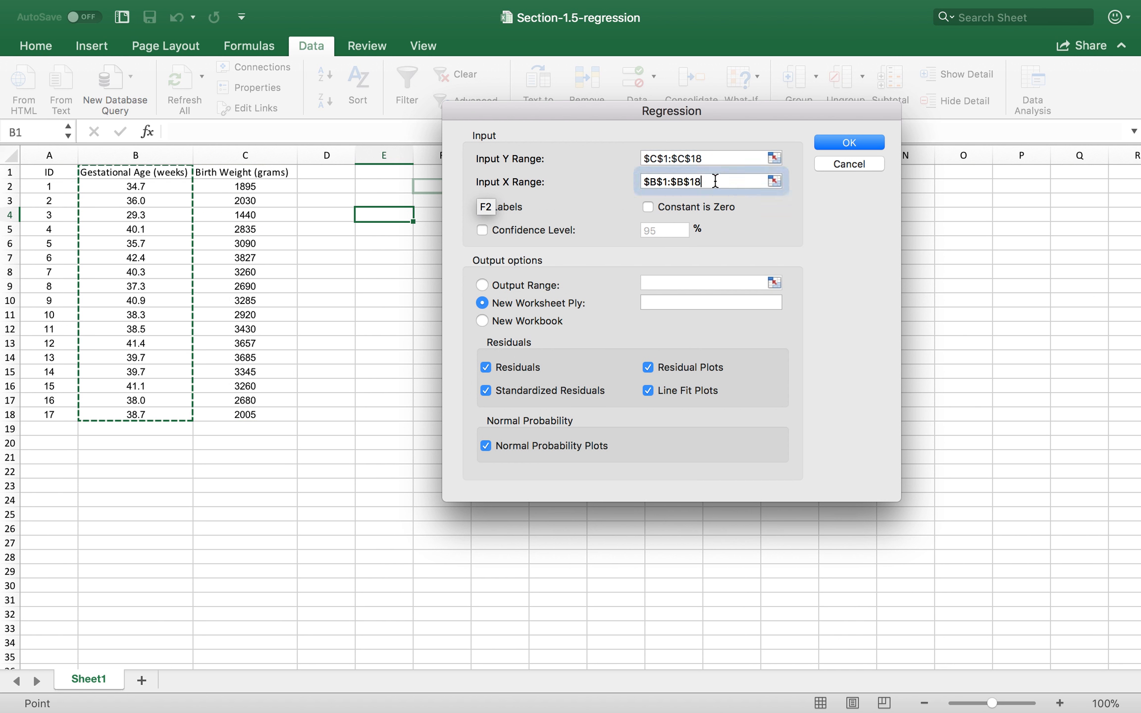
pyautogui.moveTo(716, 181); pyautogui.dragTo(577, 186)
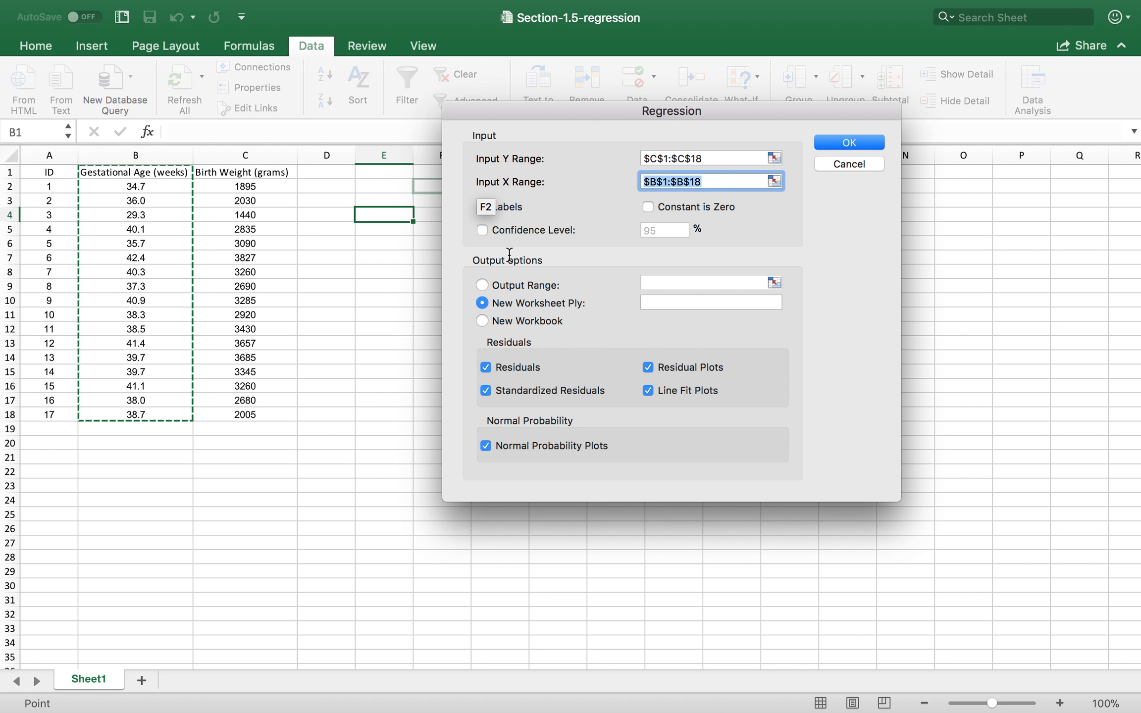
pyautogui.click(482, 206)
pyautogui.moveTo(129, 411); pyautogui.dragTo(158, 173)
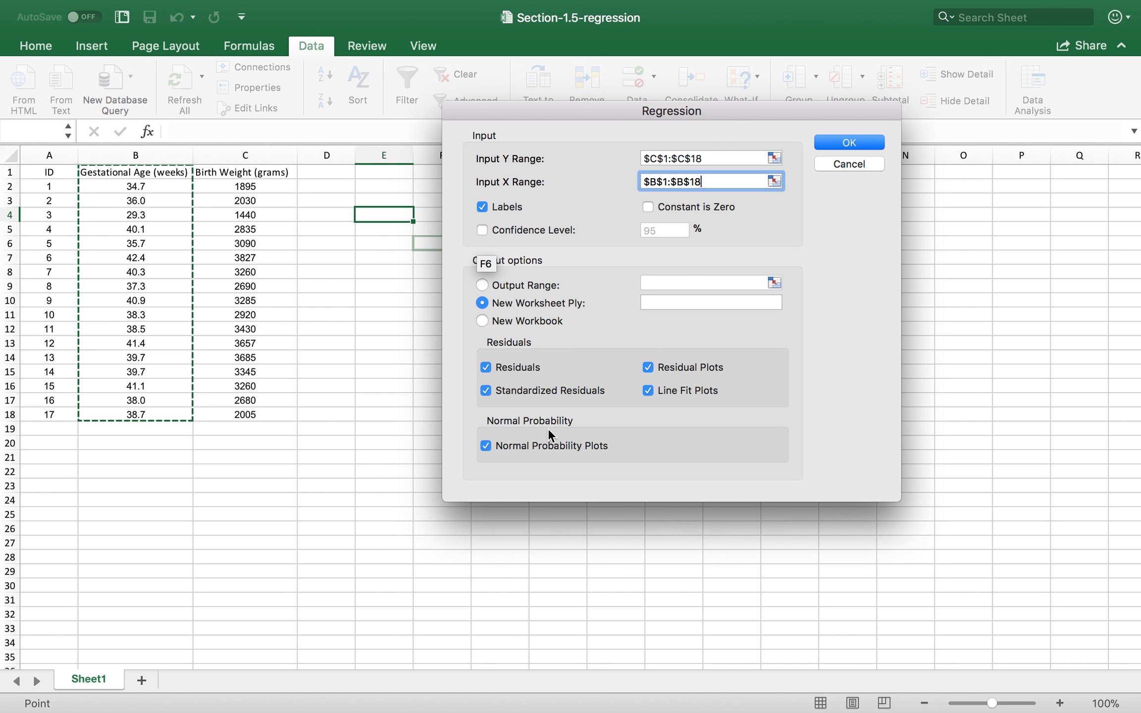
pyautogui.click(849, 143)
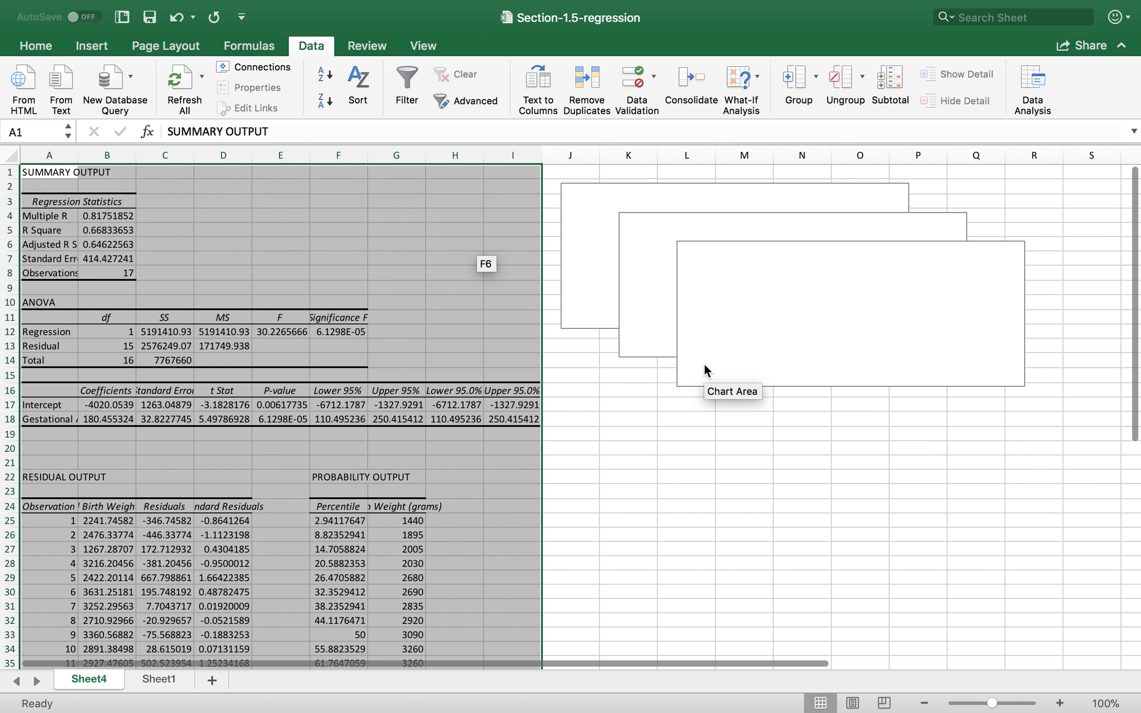
# - Look over the regression output and examine the R Square value in the Regression Statistics table
pyautogui.moveTo(593, 432); pyautogui.dragTo(674, 440)
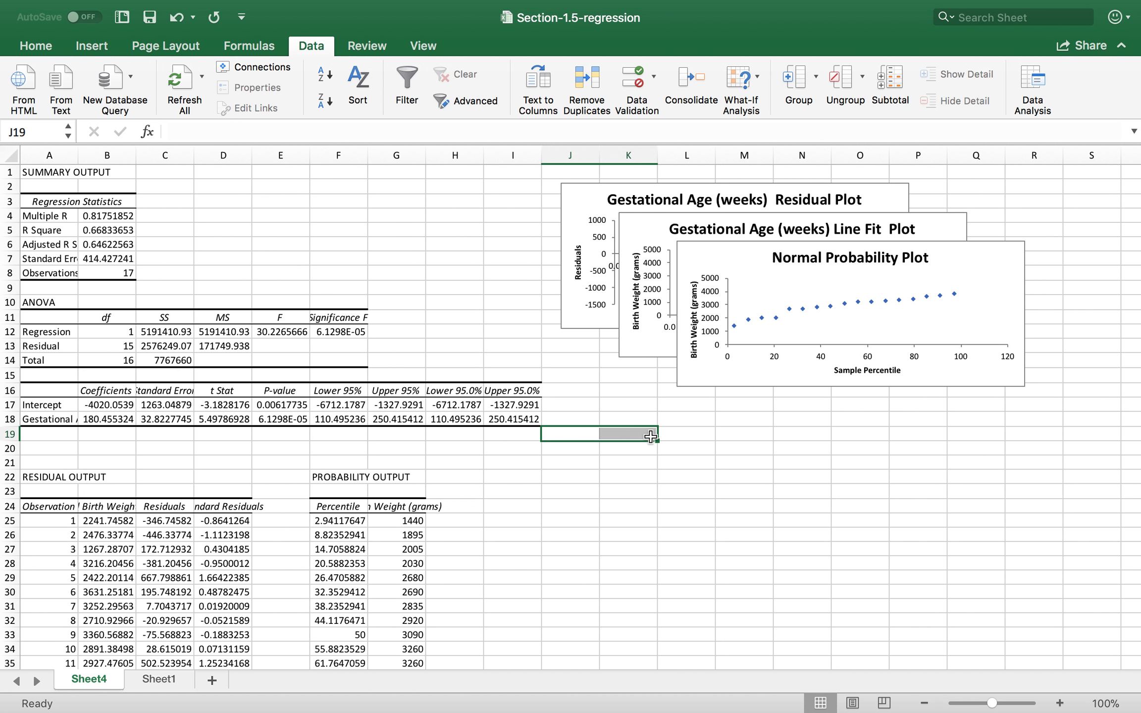
pyautogui.scroll(-5, 644, 434)
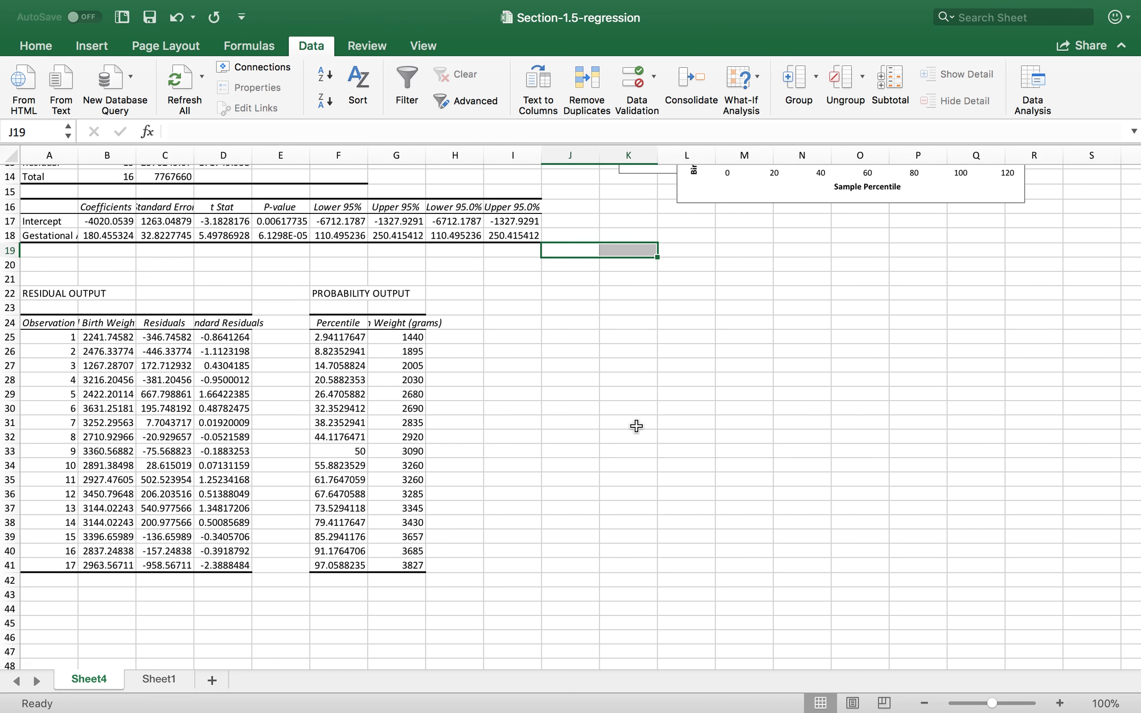
pyautogui.scroll(5, 639, 431)
pyautogui.moveTo(50, 231); pyautogui.dragTo(114, 238)
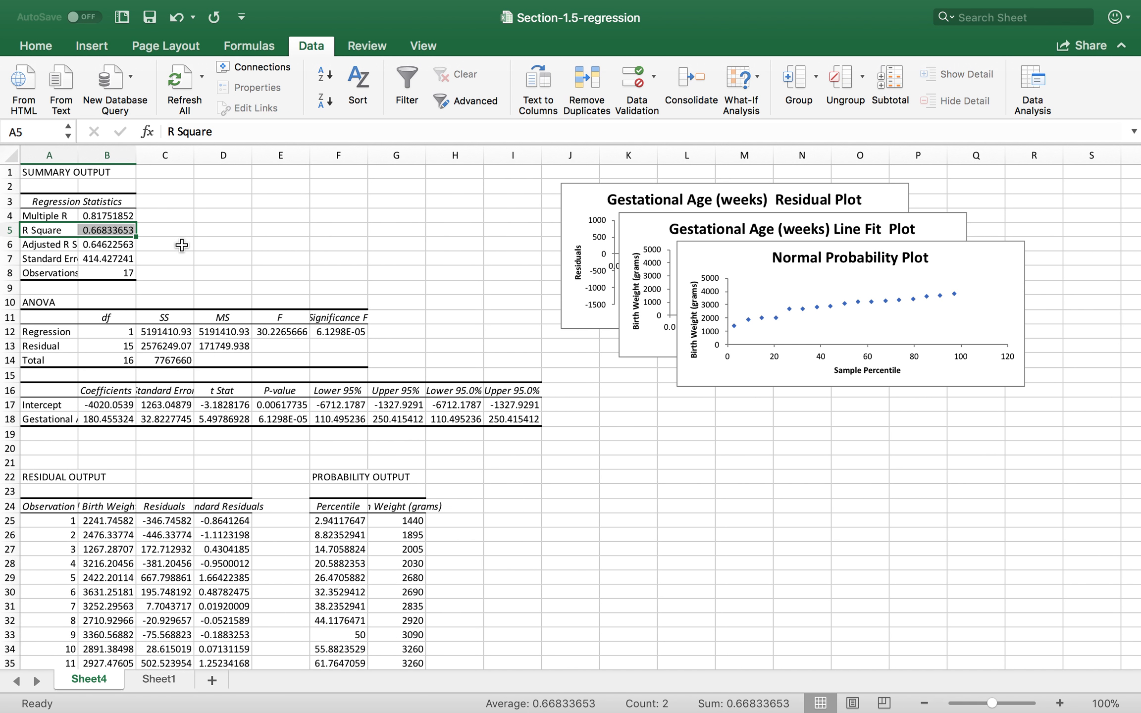
pyautogui.click(126, 233)
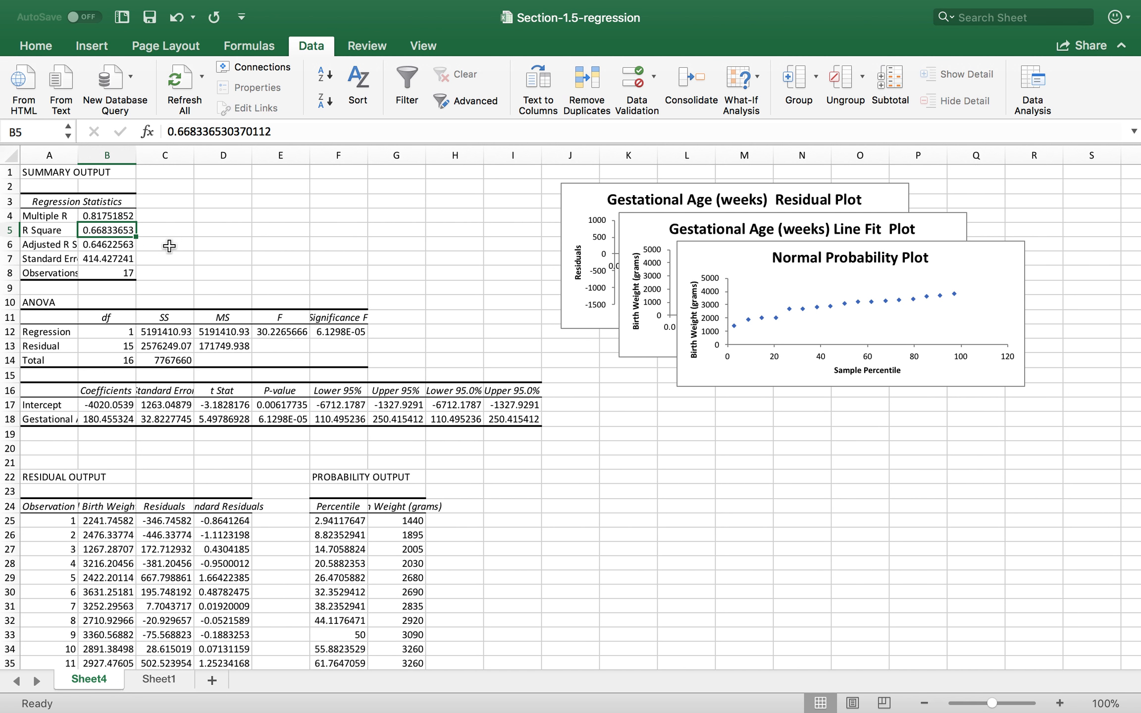
# - Examine the Intercept and Gestational Age coefficients in the regression output
pyautogui.moveTo(95, 391); pyautogui.dragTo(97, 421)
pyautogui.scroll(-1, 165, 444)
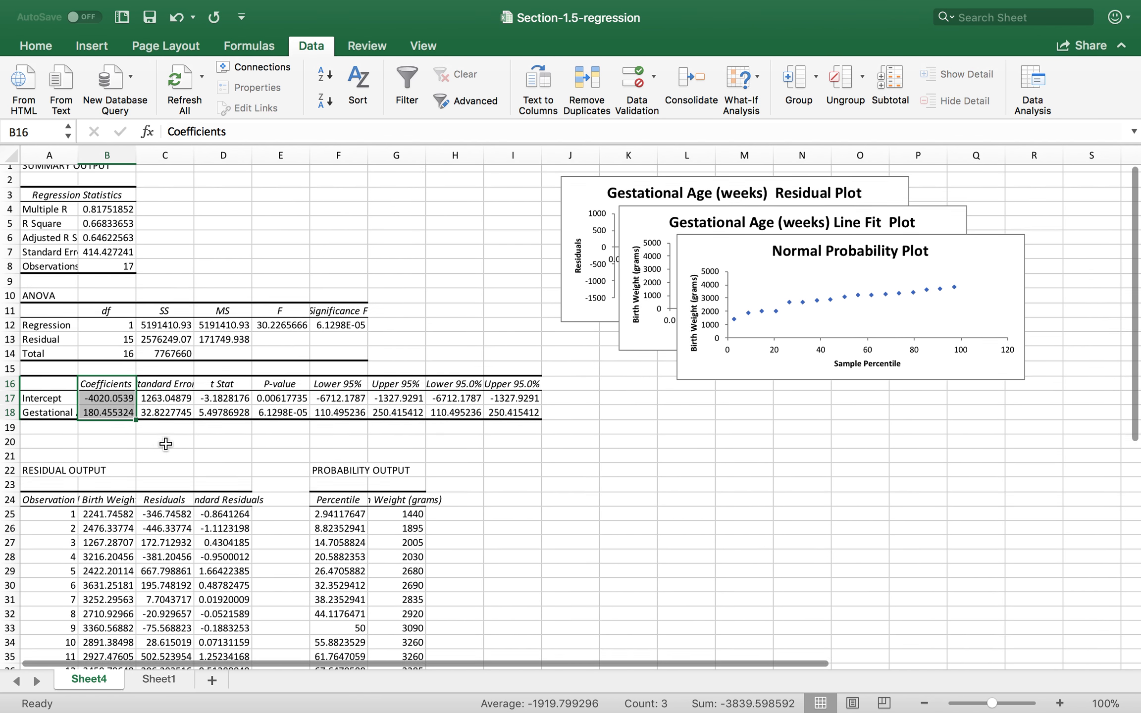
pyautogui.click(103, 391)
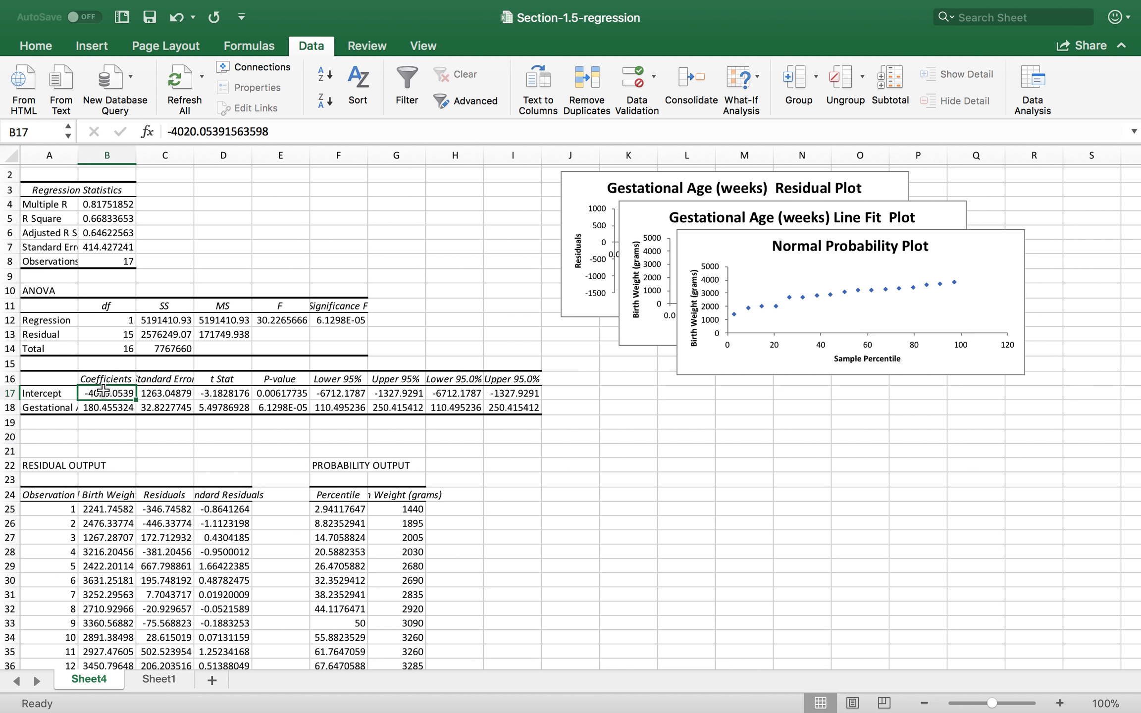
pyautogui.click(112, 409)
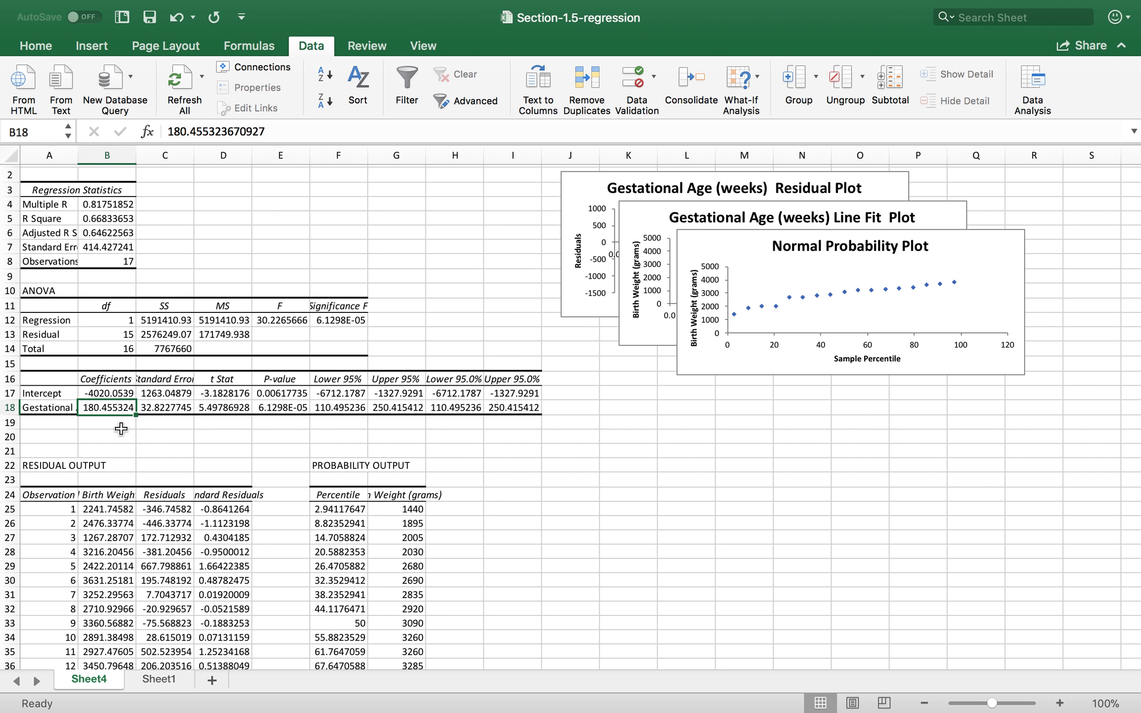
pyautogui.click(108, 394)
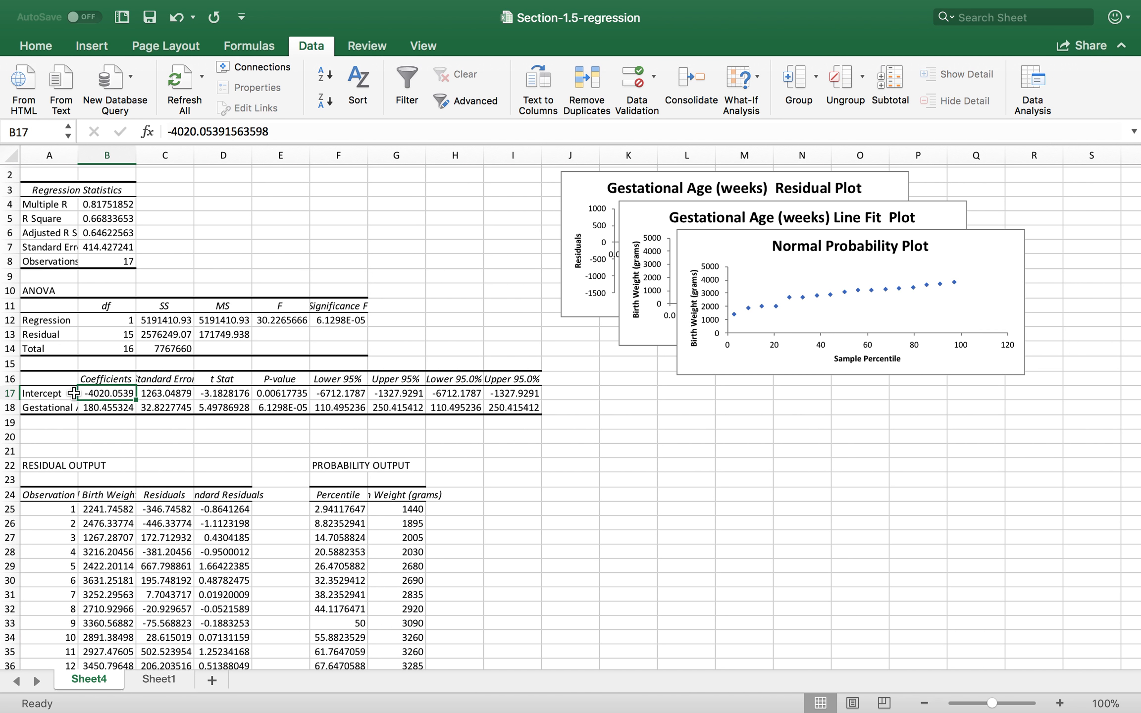
pyautogui.click(49, 395)
pyautogui.moveTo(50, 394); pyautogui.dragTo(111, 410)
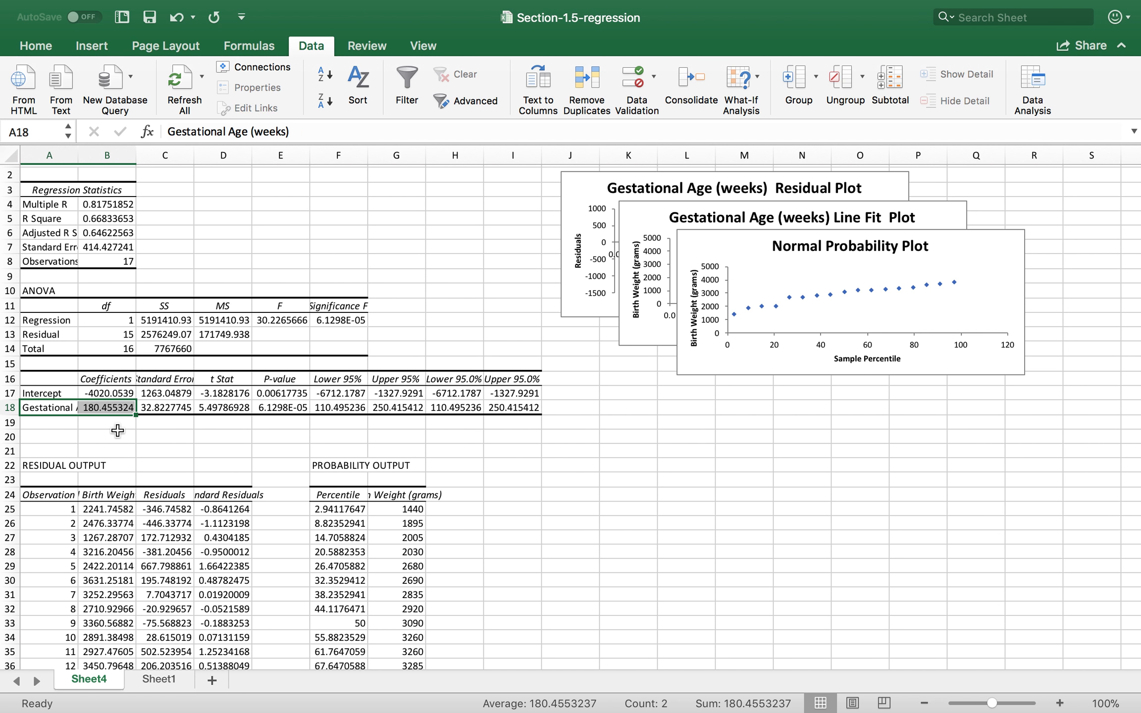
# - Examine the Predicted Birth Weight and Residuals columns in the residual output table
pyautogui.scroll(-5, 110, 438)
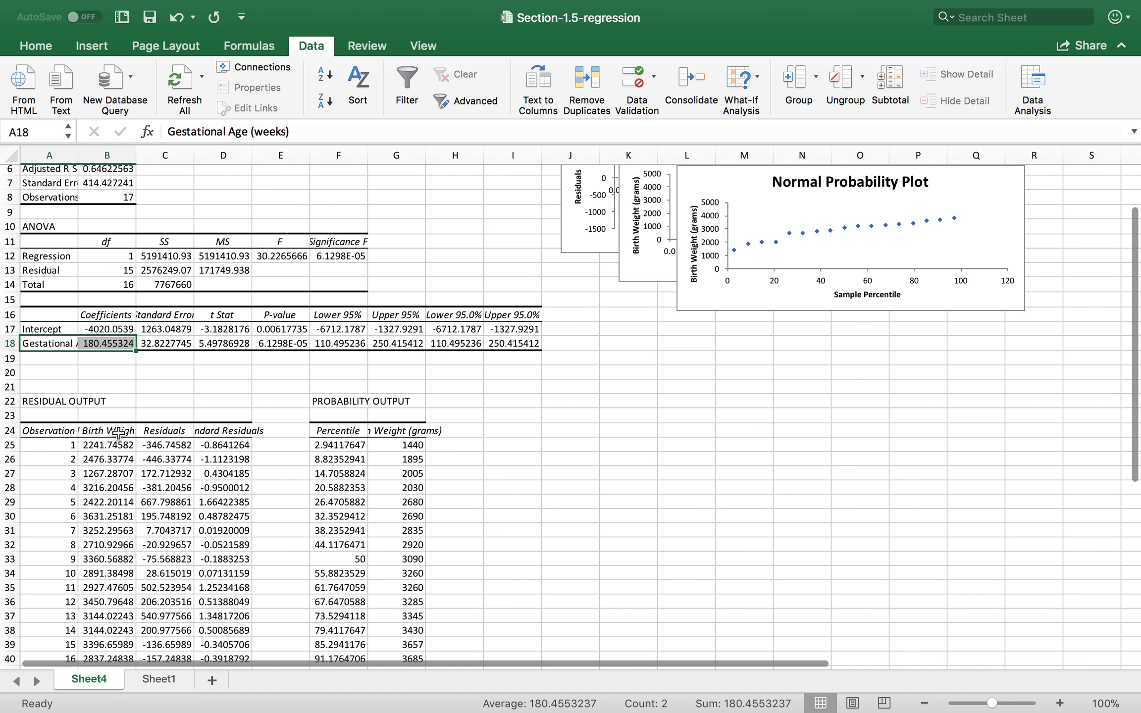
pyautogui.moveTo(102, 369); pyautogui.dragTo(104, 611)
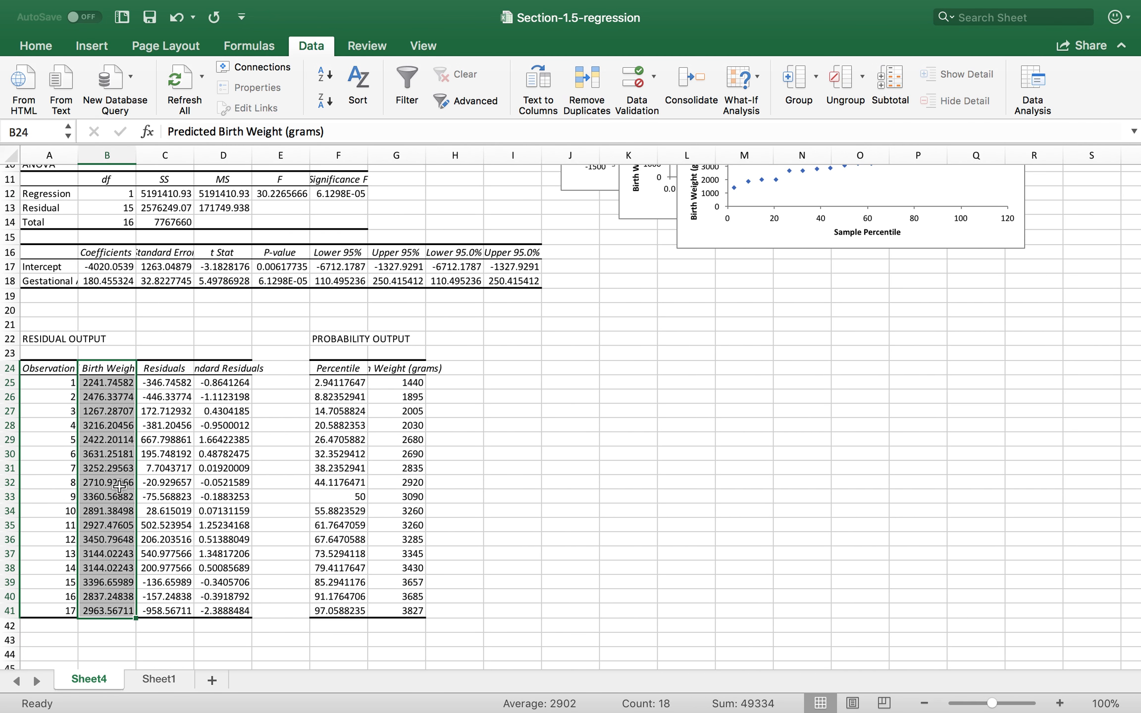
pyautogui.moveTo(159, 368); pyautogui.dragTo(170, 611)
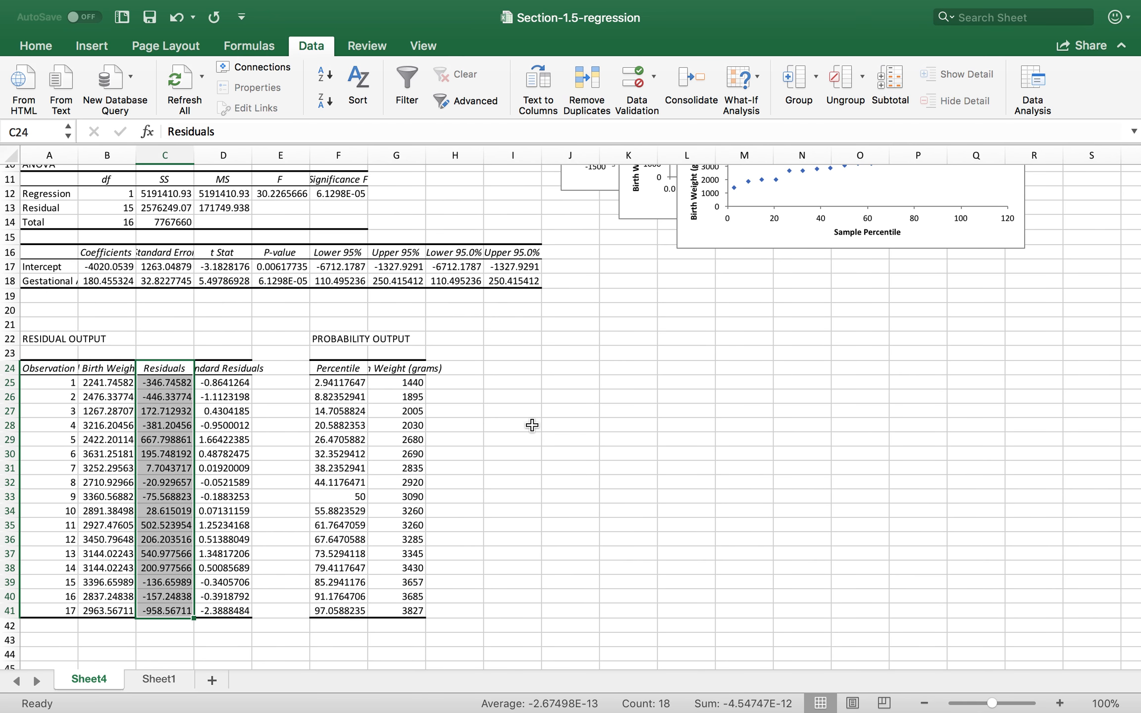
pyautogui.click(501, 407)
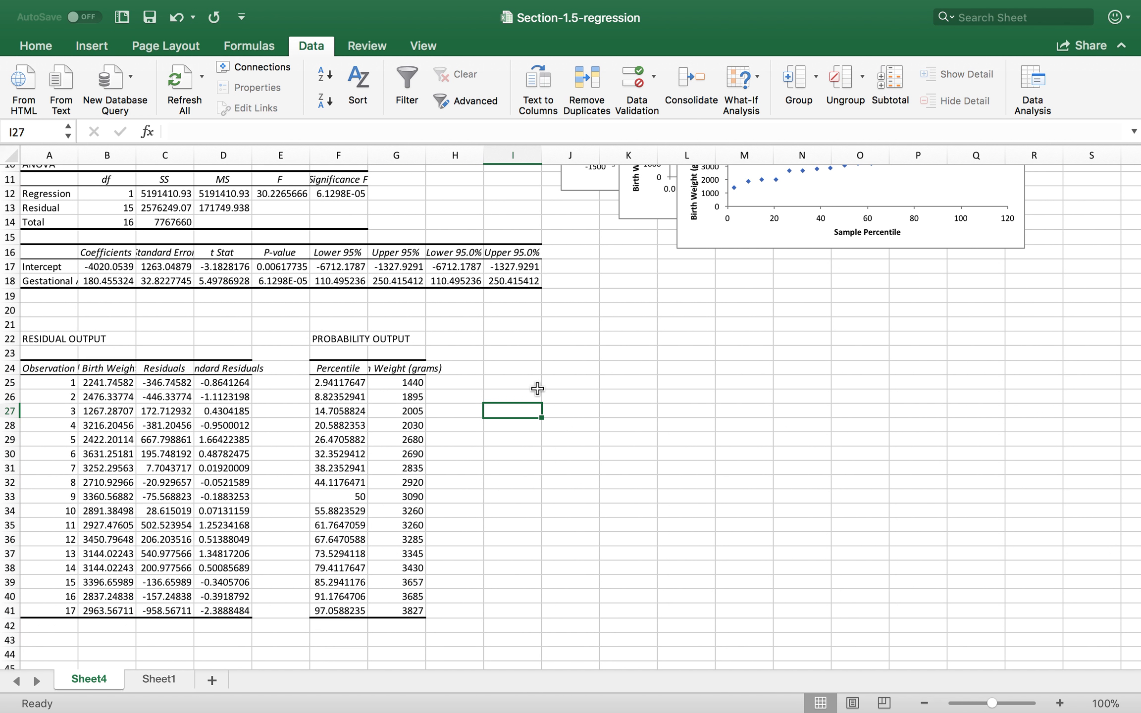
# - Move the Gestational Age Line Fit Plot next to the residual output and enlarge it to end around row 41
pyautogui.scroll(5, 535, 383)
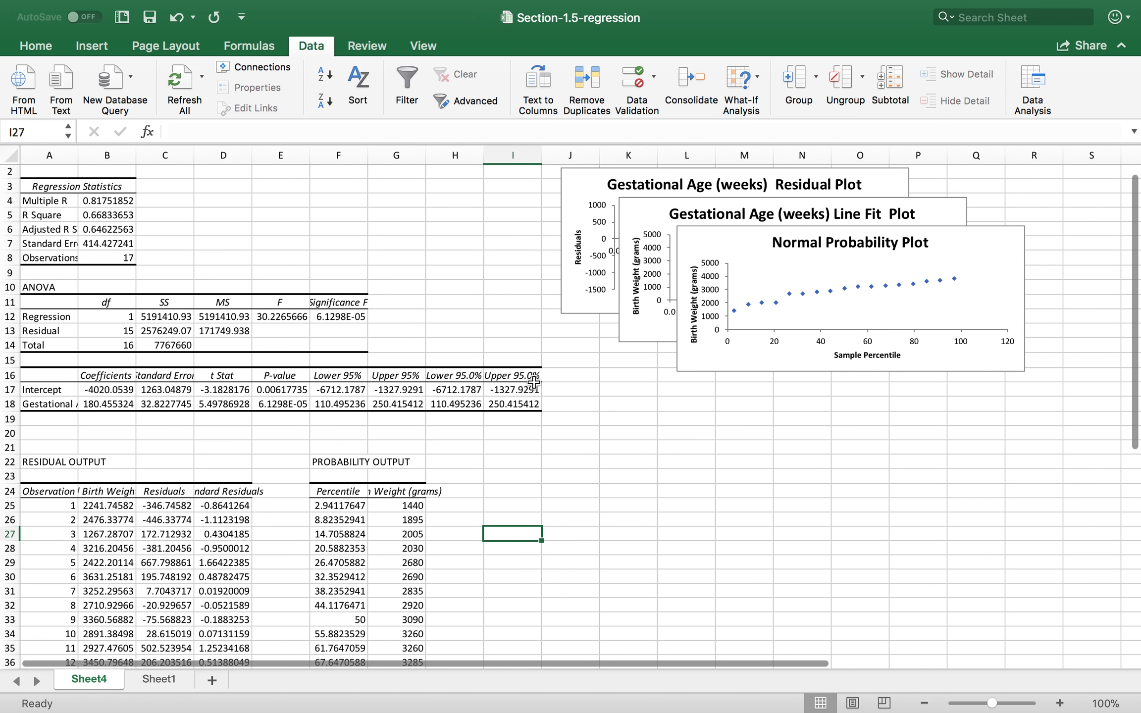
pyautogui.moveTo(618, 329); pyautogui.dragTo(438, 520)
pyautogui.scroll(-7, 589, 351)
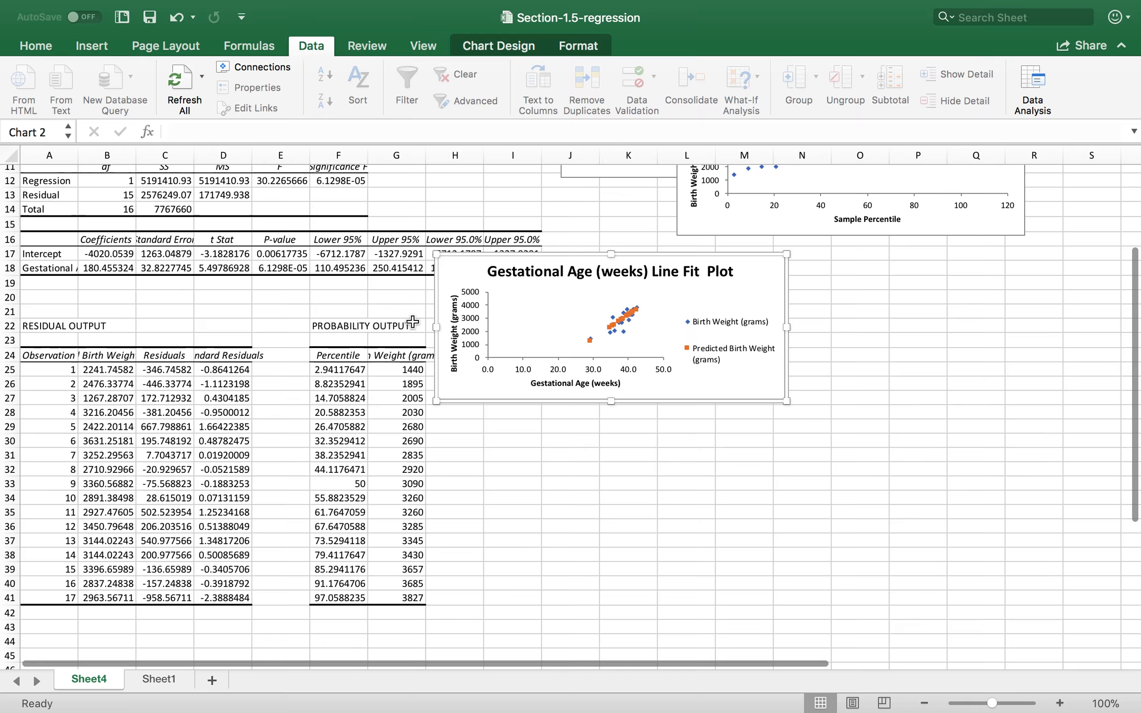
pyautogui.moveTo(786, 332); pyautogui.dragTo(867, 535)
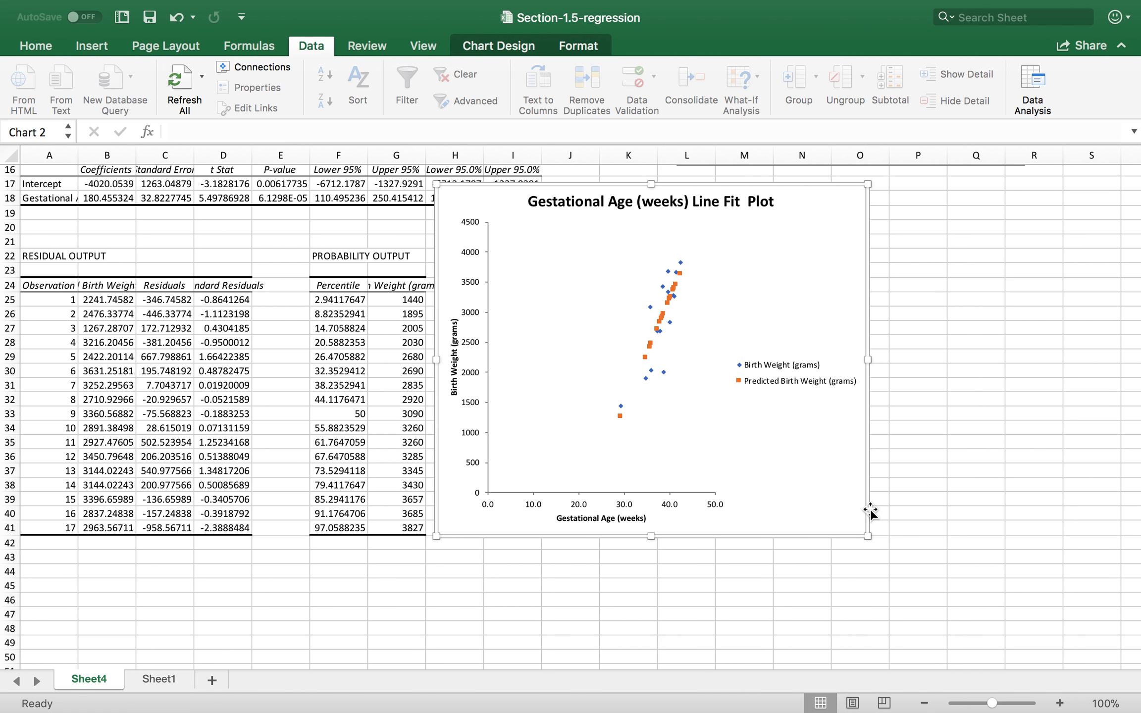
# - Set the line fit plot's horizontal axis bounds to a minimum of 25 and a maximum of 45
pyautogui.click(616, 499)
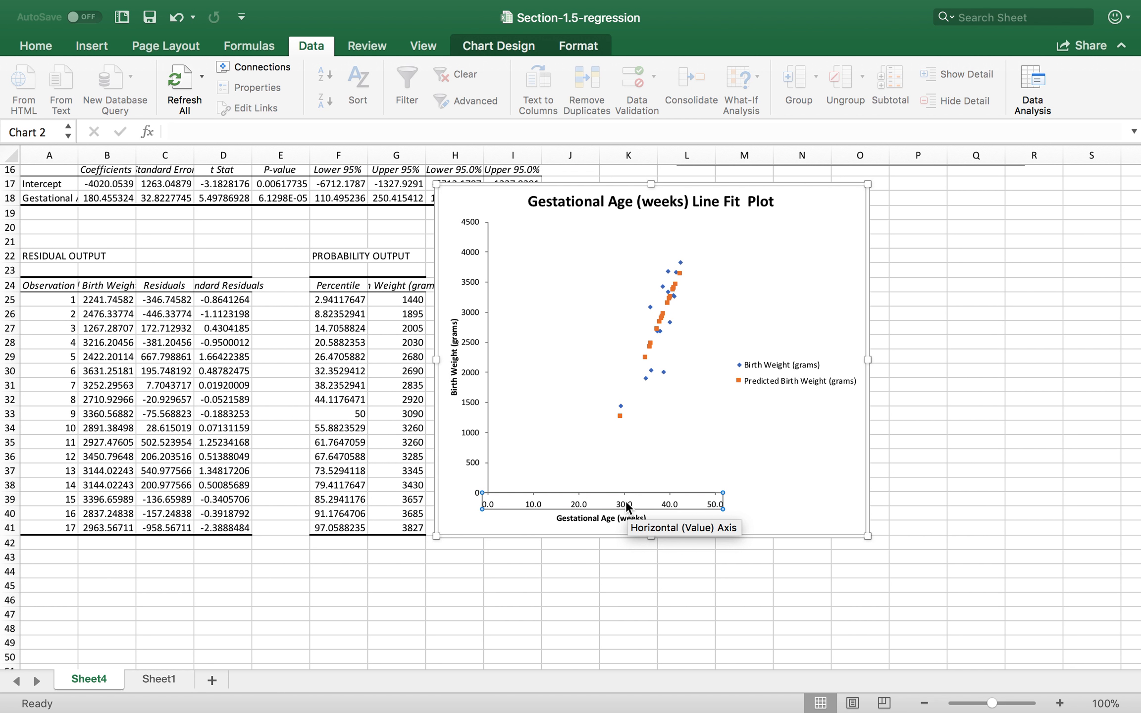
pyautogui.doubleClick(626, 501)
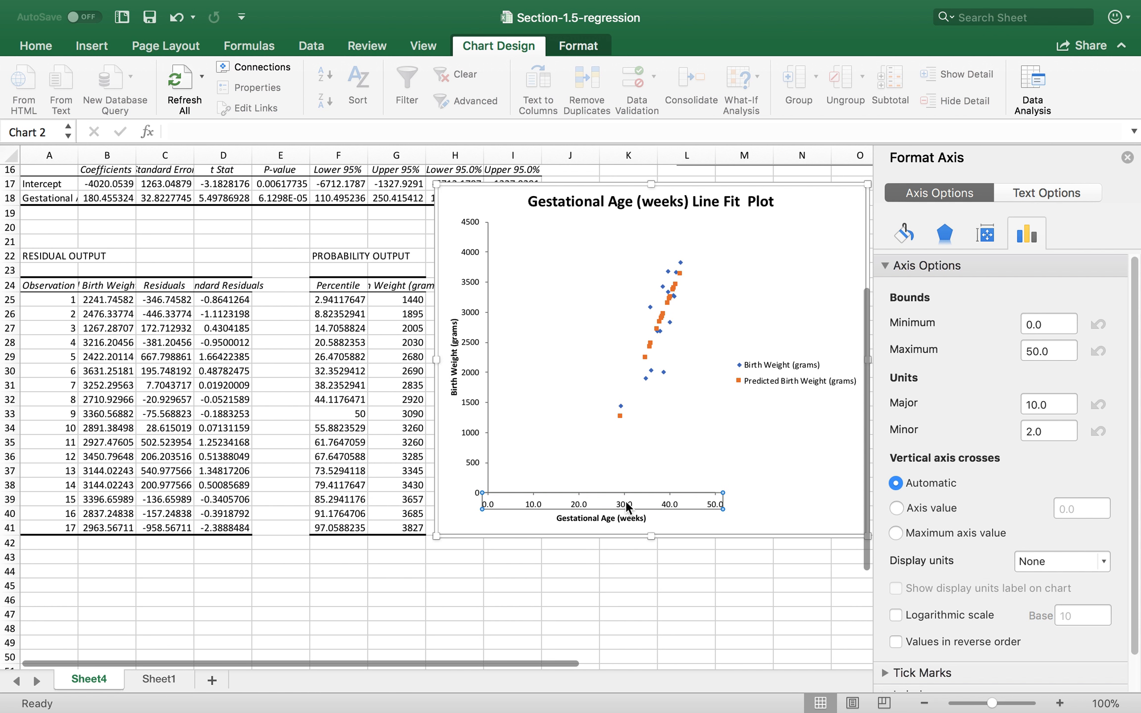
pyautogui.click(1034, 326)
pyautogui.doubleClick(1033, 326)
pyautogui.write('25')
pyautogui.press('Tab')
pyautogui.write('45.0')
pyautogui.press('Return')
# - Set the line fit plot's vertical axis bounds to a minimum of 1000 and a maximum of 4000, and close the axis formatting
pyautogui.click(468, 347)
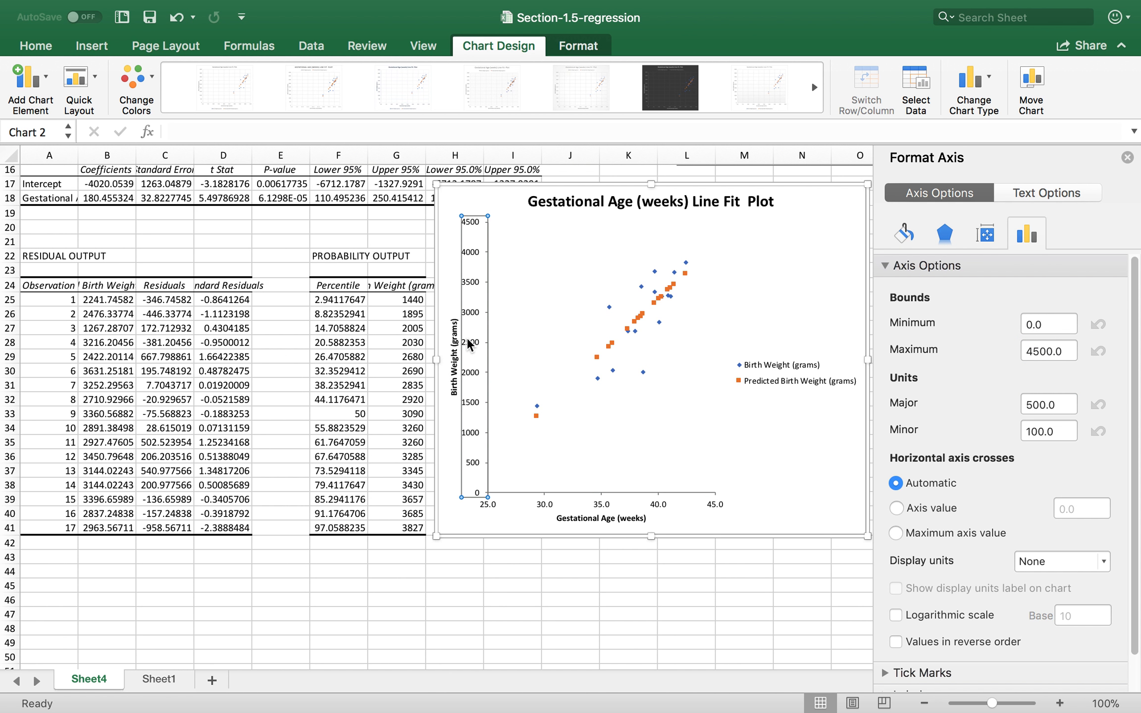
pyautogui.click(1040, 326)
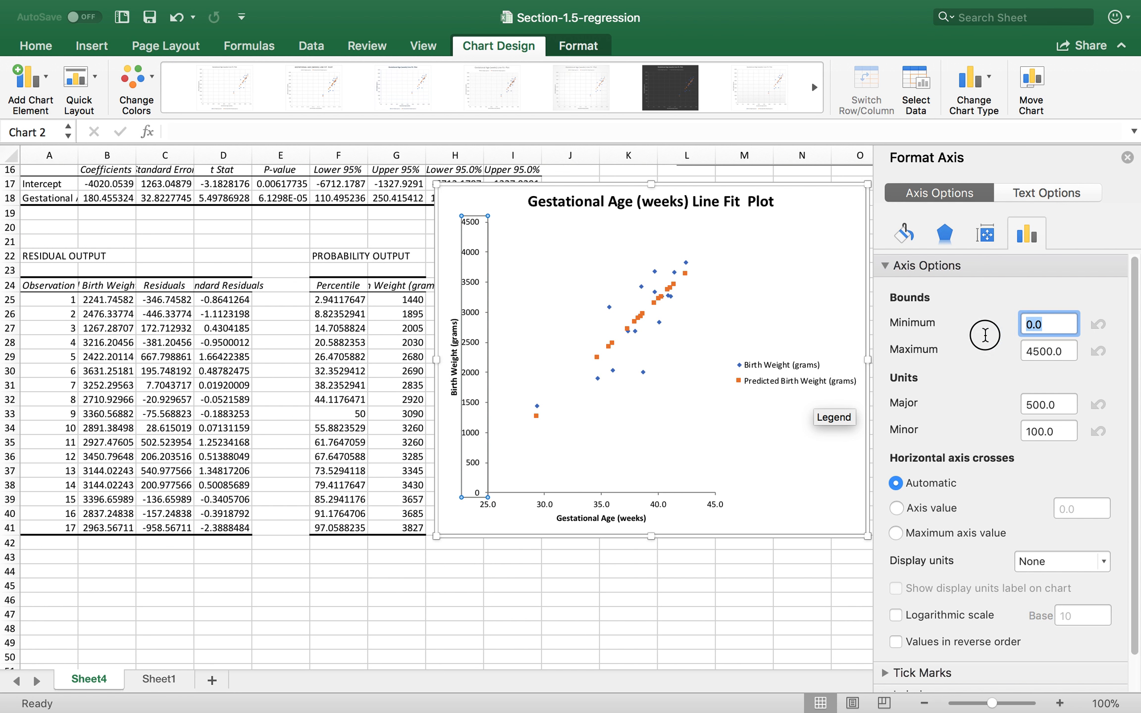
pyautogui.write('1000')
pyautogui.click(1042, 350)
pyautogui.press('BackSpace')
pyautogui.write('0')
pyautogui.press('Return')
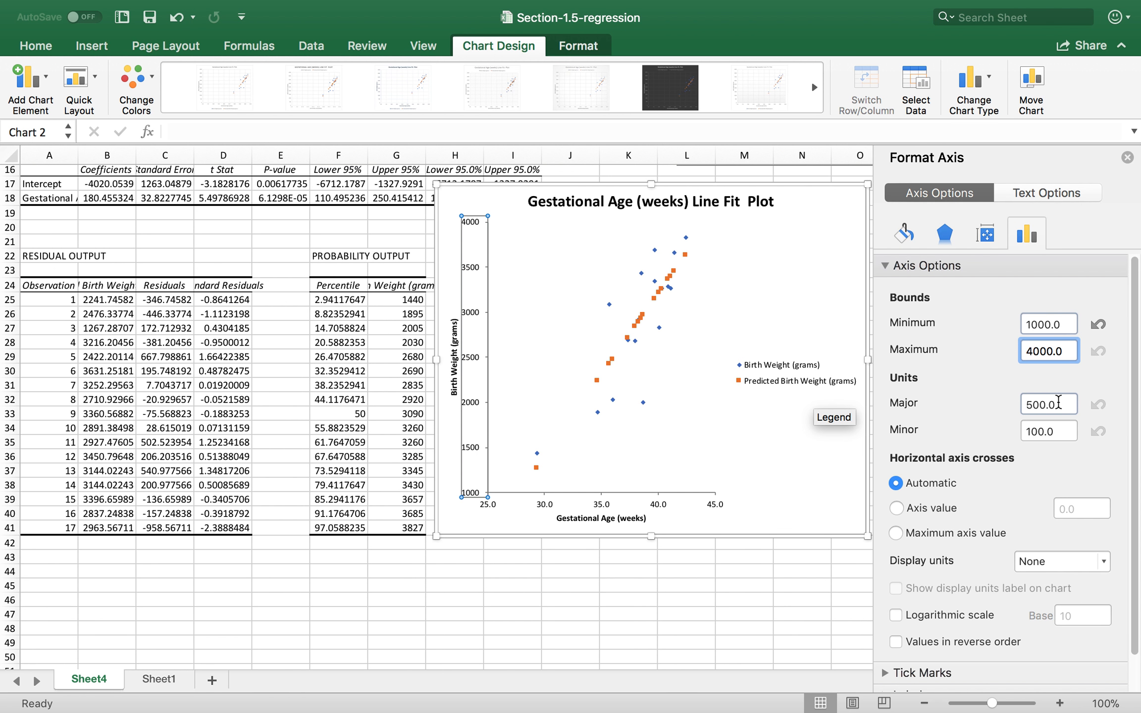
pyautogui.click(1127, 157)
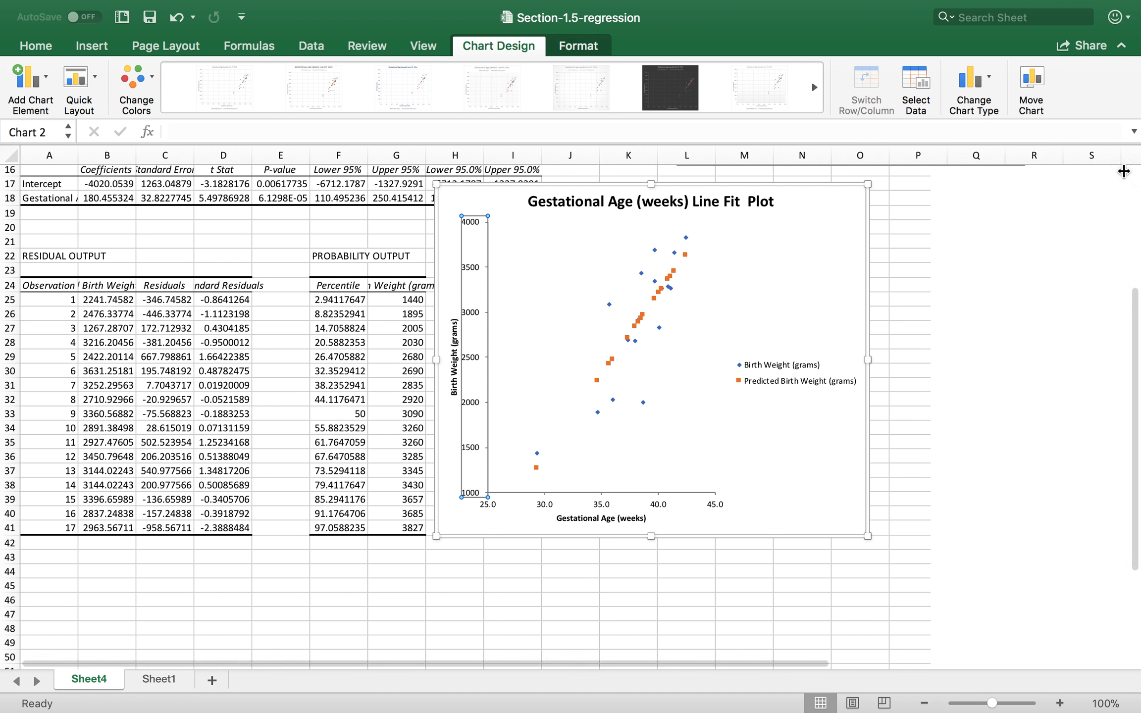
# - Add a linear trendline to the Predicted Birth Weight (grams) series in the line fit plot
pyautogui.click(828, 495)
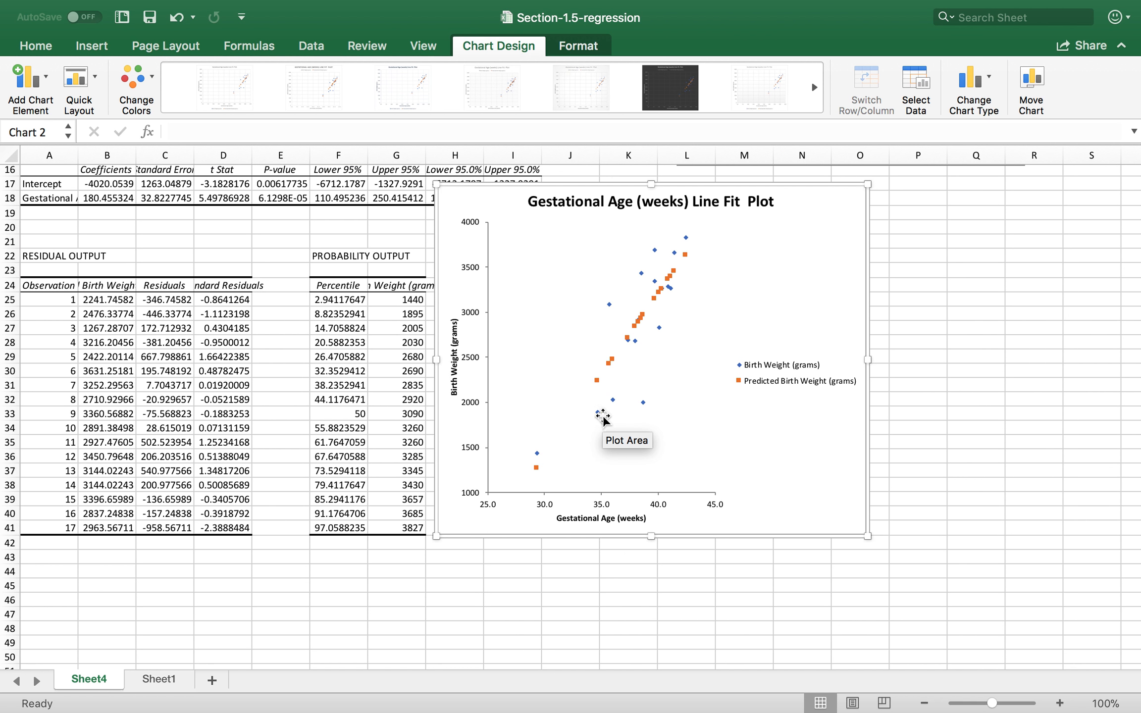
pyautogui.moveTo(609, 373)
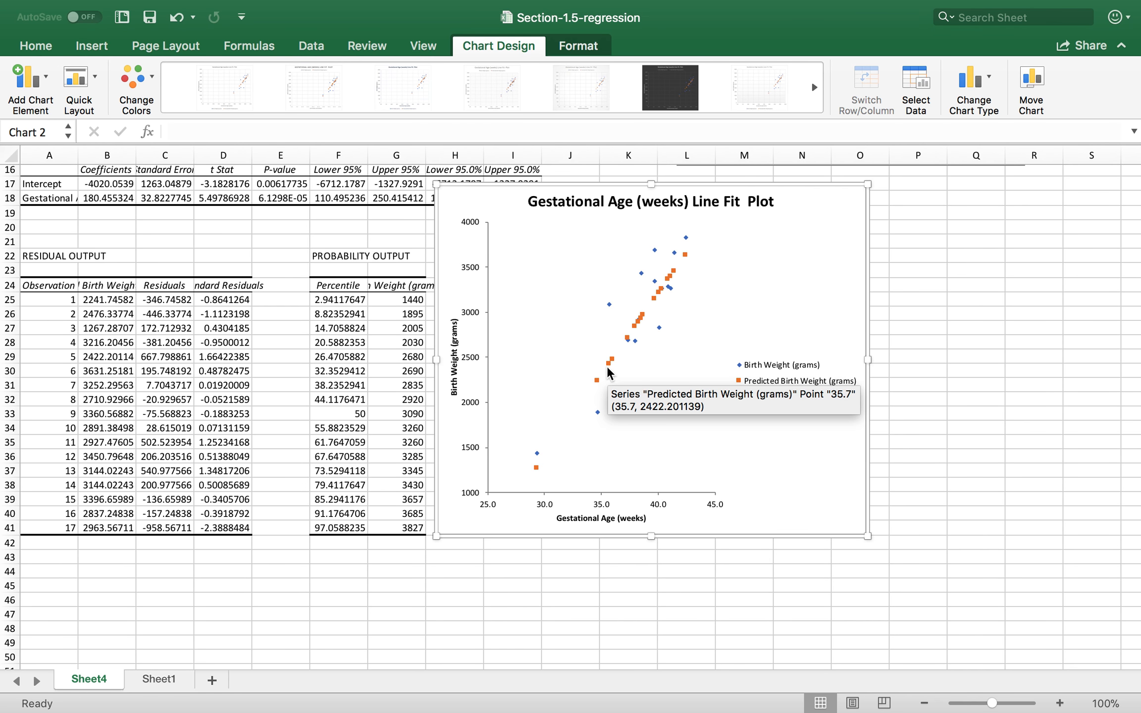
pyautogui.moveTo(599, 411)
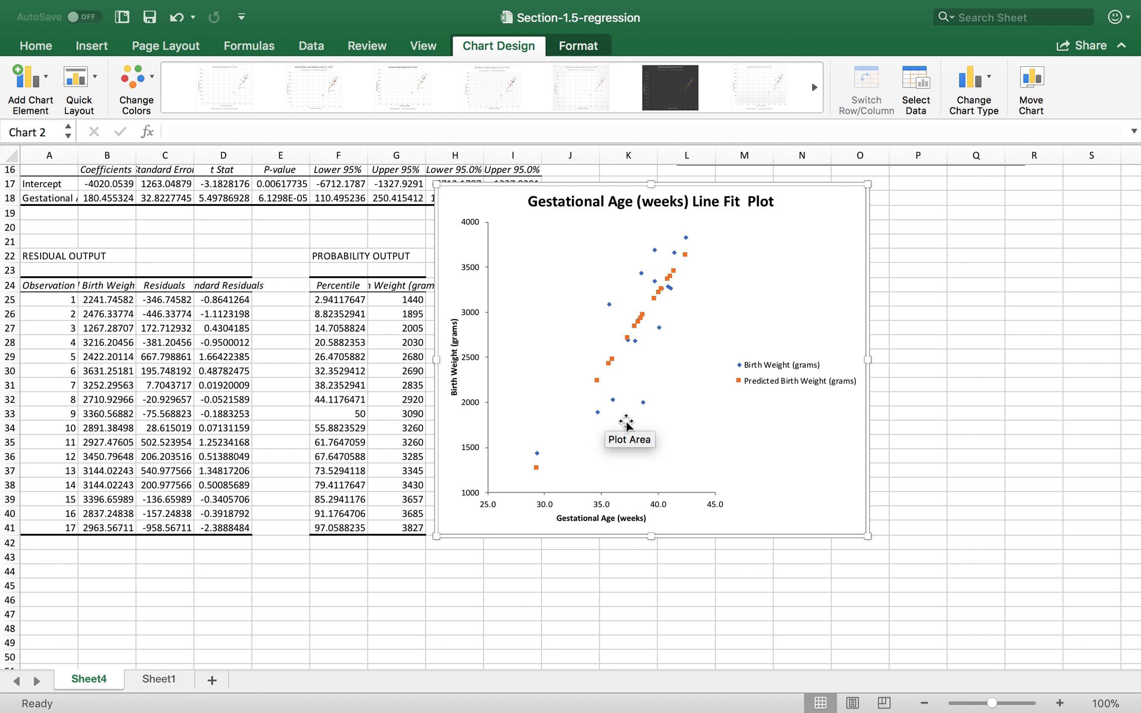
pyautogui.click(597, 382)
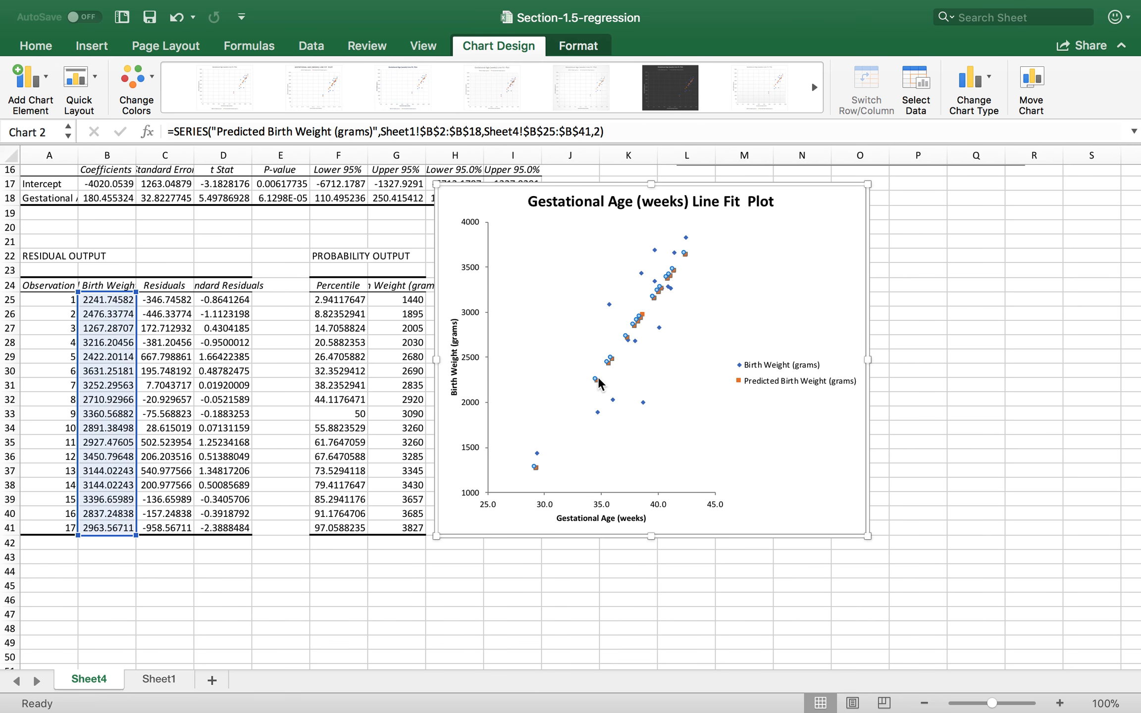
pyautogui.moveTo(598, 387)
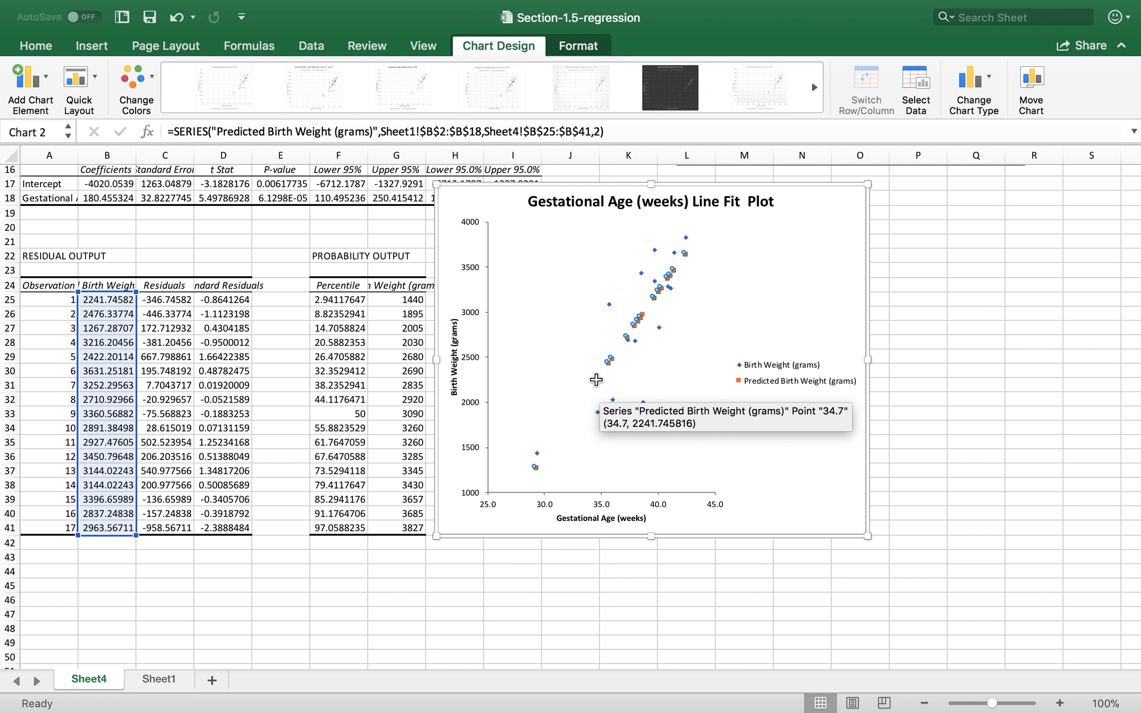
pyautogui.rightClick(597, 383)
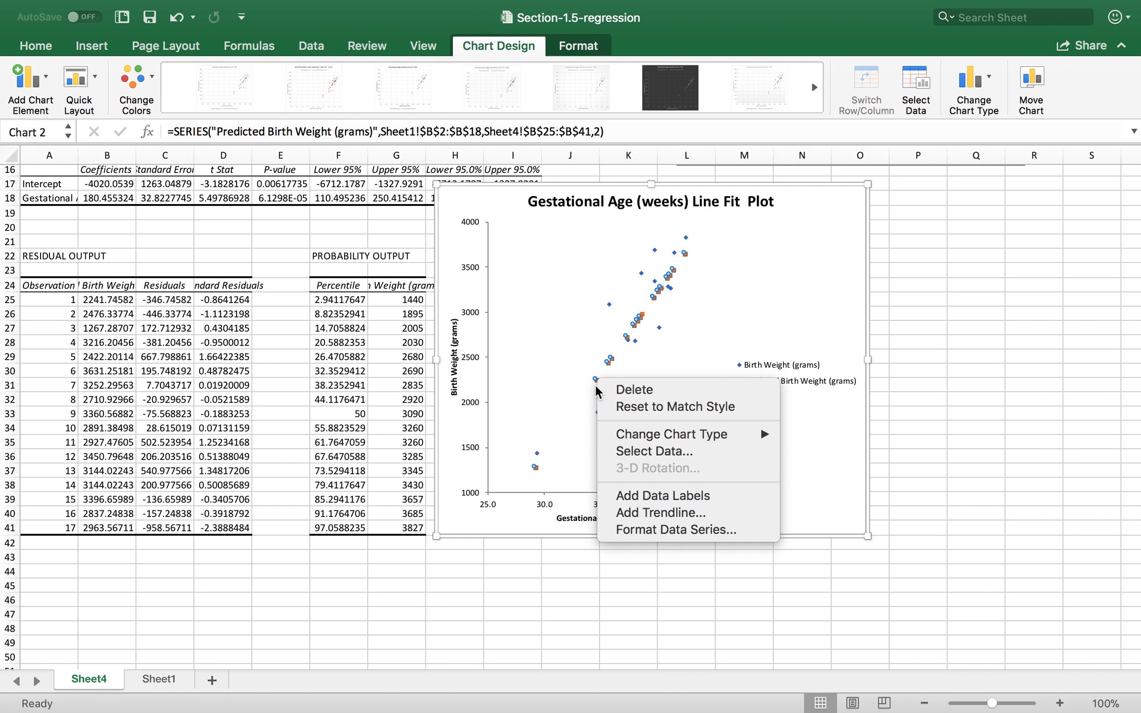
pyautogui.click(647, 519)
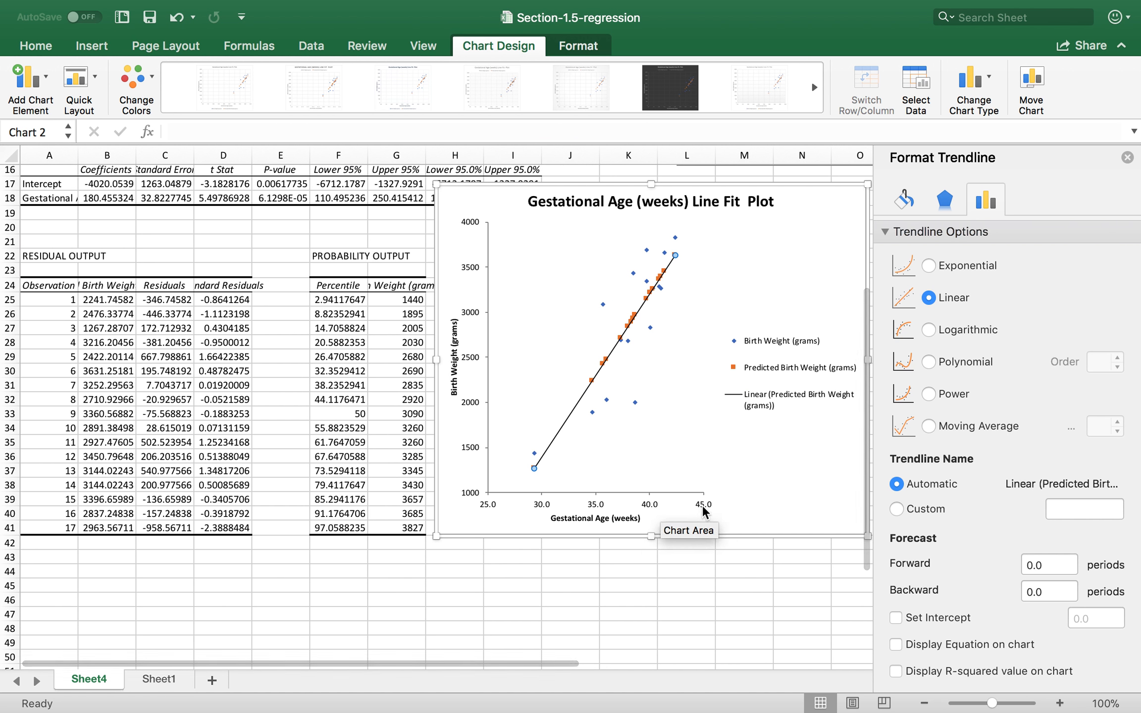
# - Close the trendline formatting and place the line fit plot's legend at the bottom of the chart
pyautogui.click(755, 333)
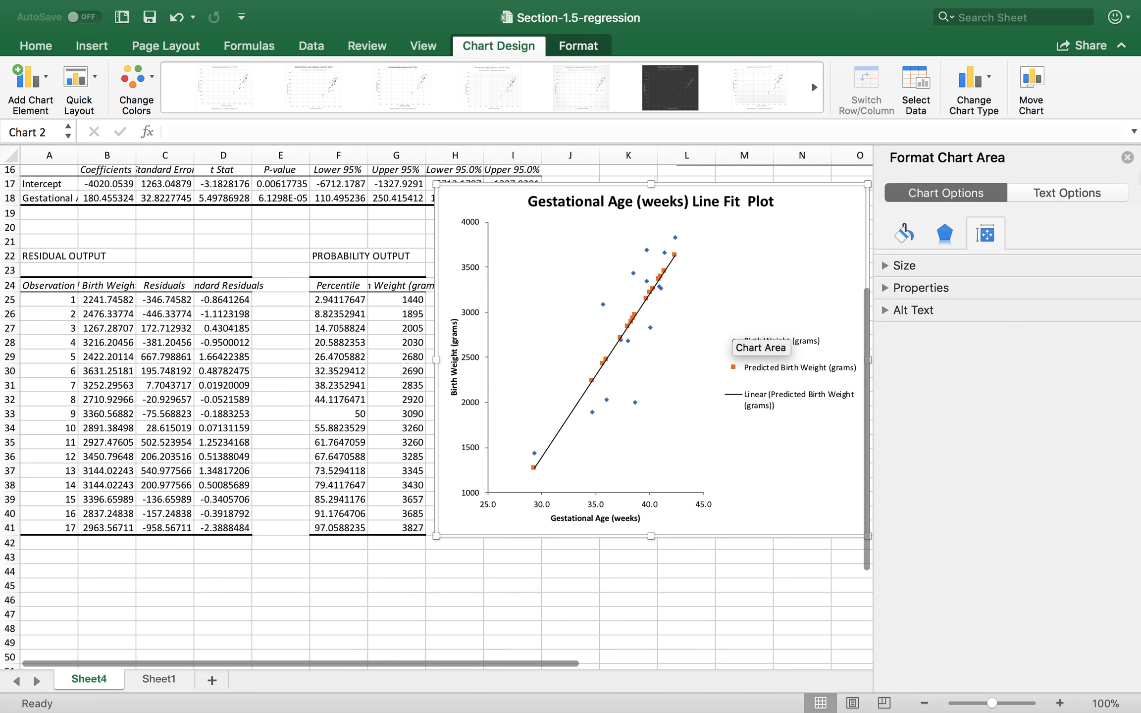
pyautogui.click(1127, 158)
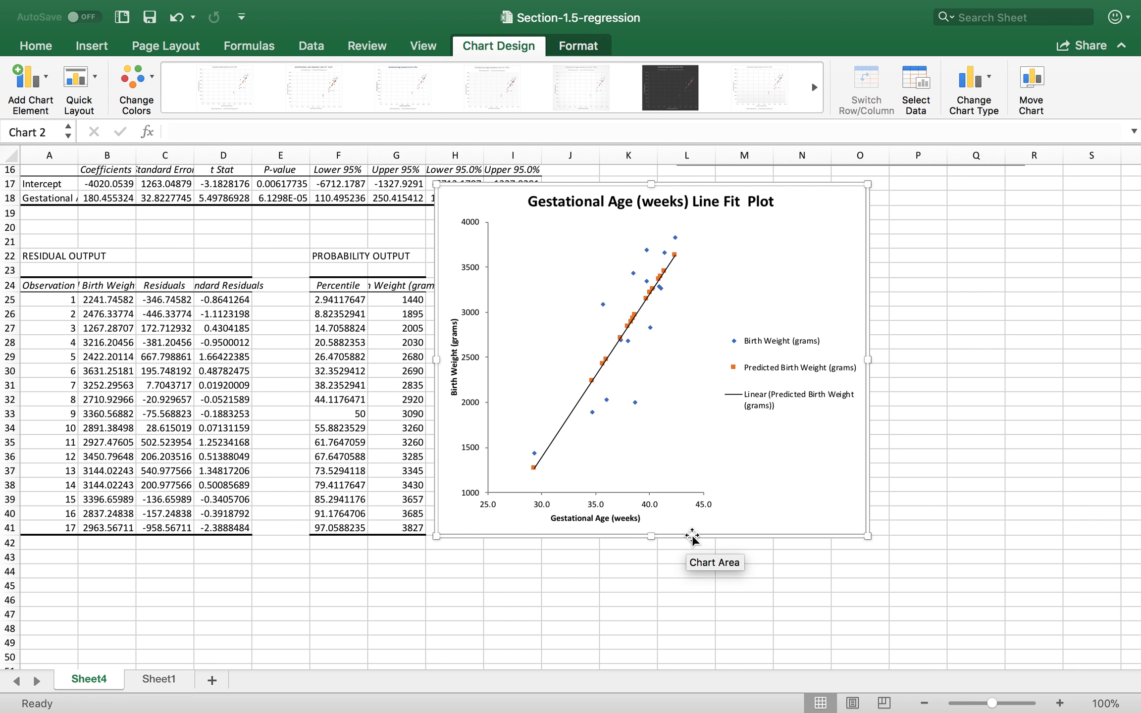
pyautogui.click(22, 82)
pyautogui.moveTo(63, 263)
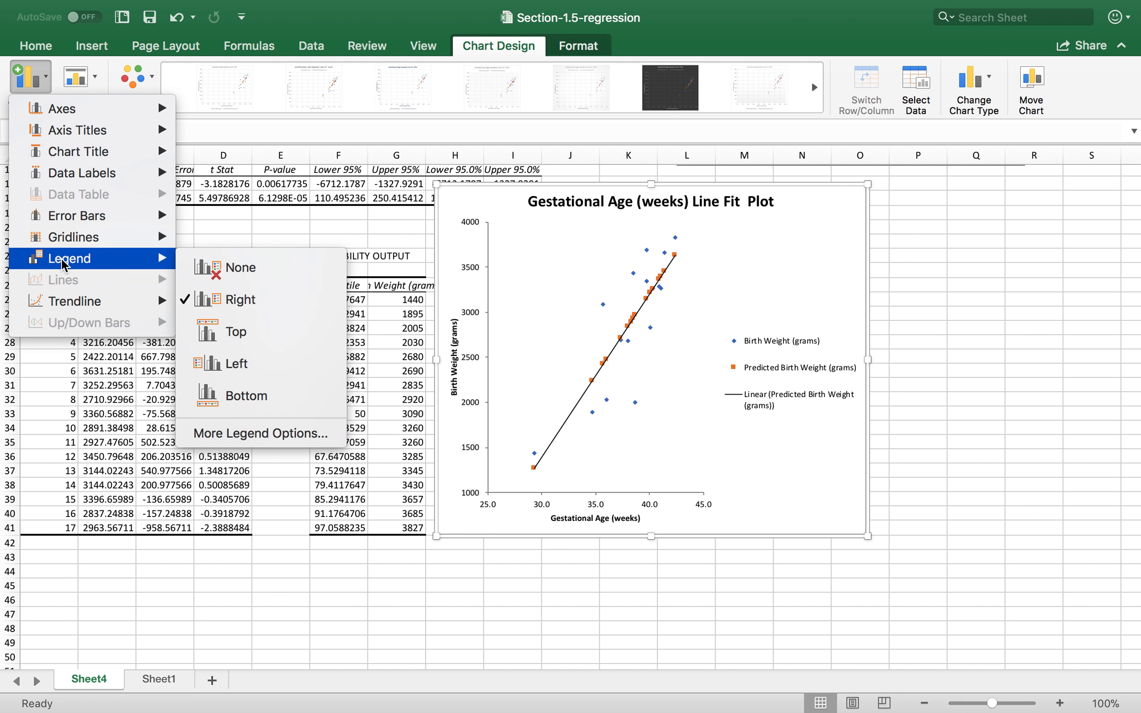
pyautogui.click(259, 394)
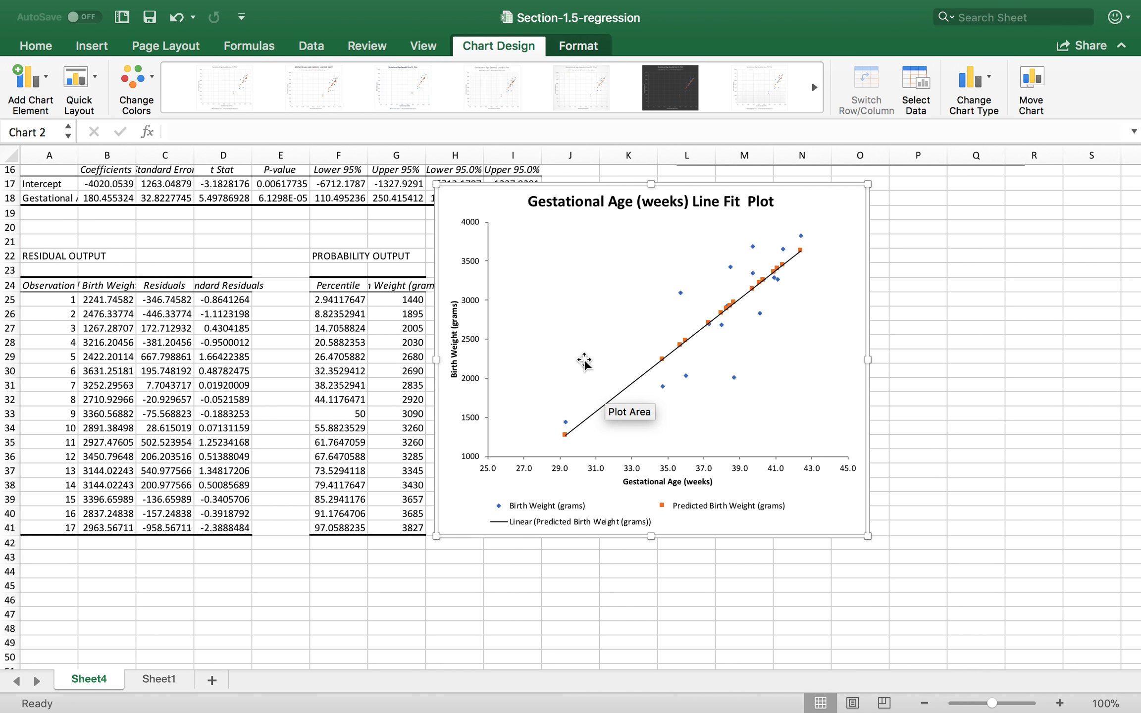
# - Move the line fit plot so it starts around cell E22, and enlarge it to end around column M, row 47
pyautogui.moveTo(457, 243); pyautogui.dragTo(249, 316)
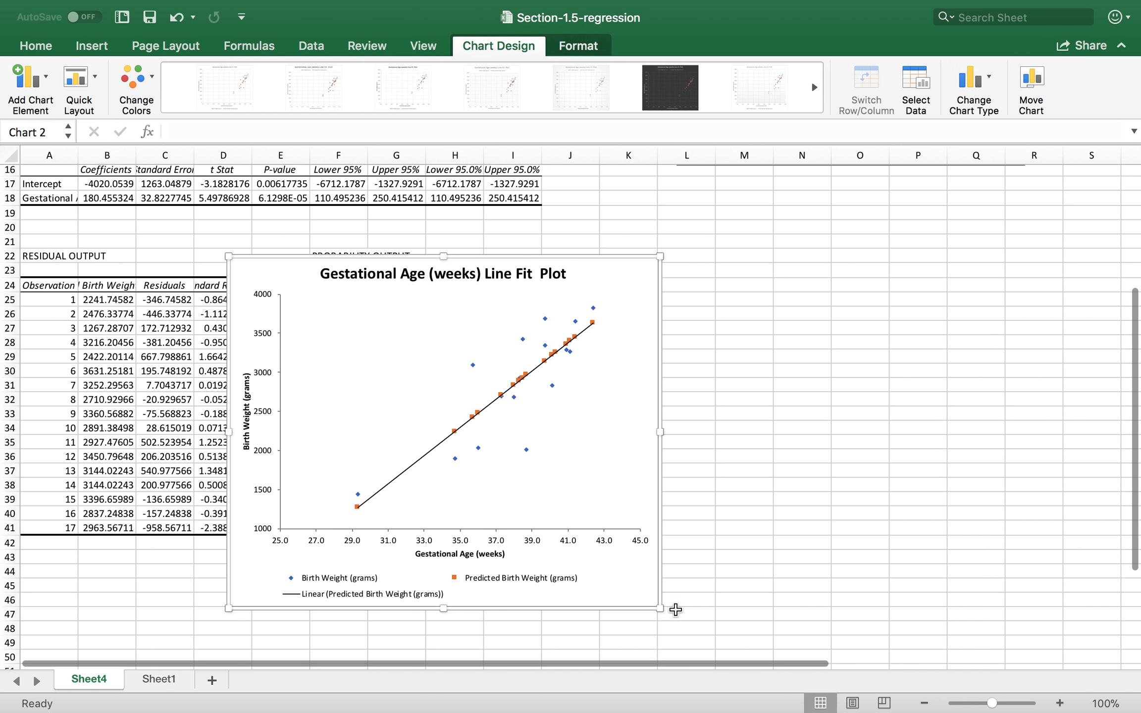
pyautogui.moveTo(660, 607); pyautogui.dragTo(763, 616)
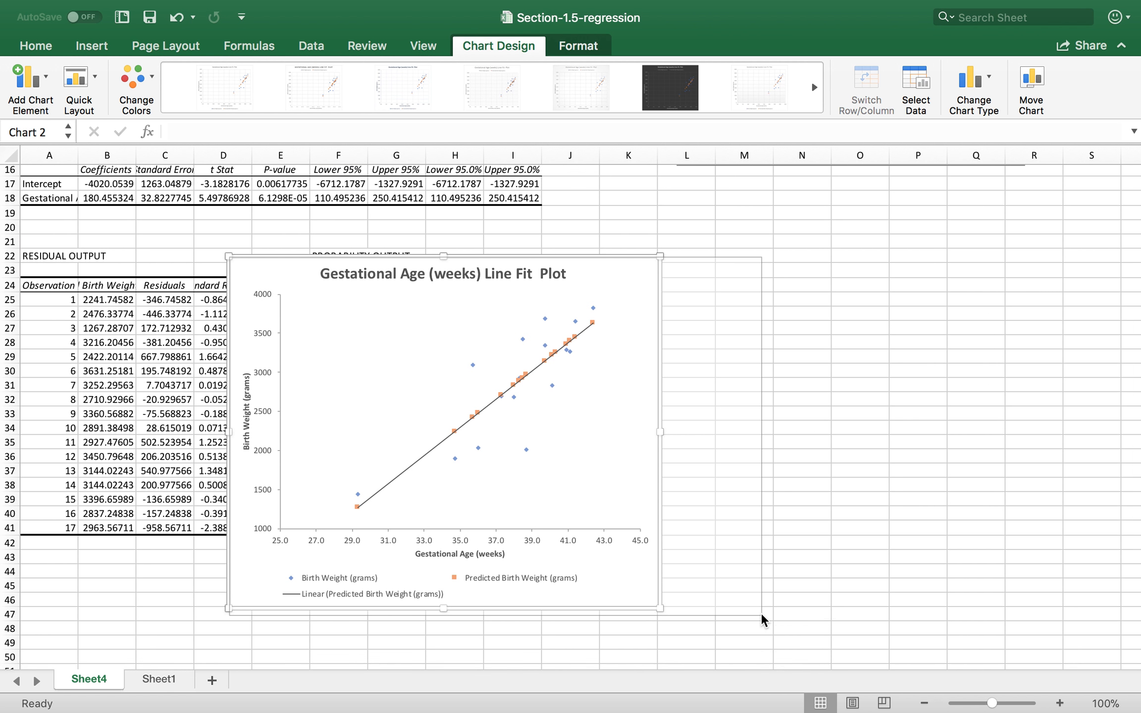
pyautogui.click(818, 526)
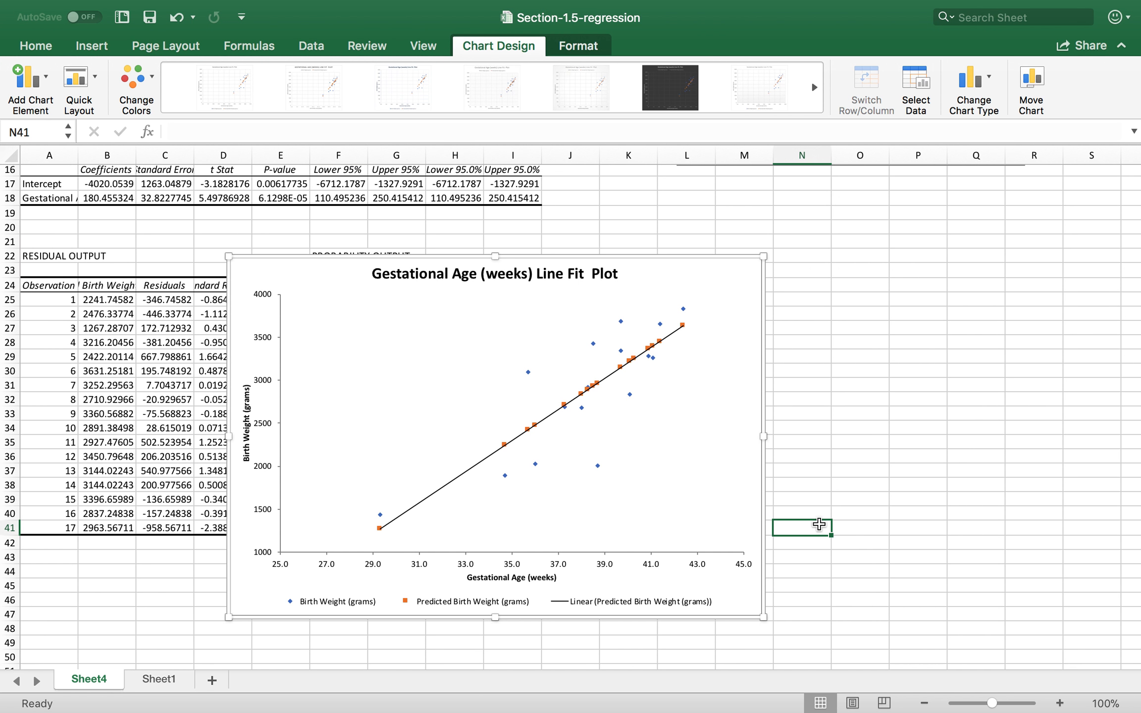
# - Move the Gestational Age Residual Plot beside the line fit plot and enlarge it to span about row 22 to row 43
pyautogui.scroll(5, 834, 495)
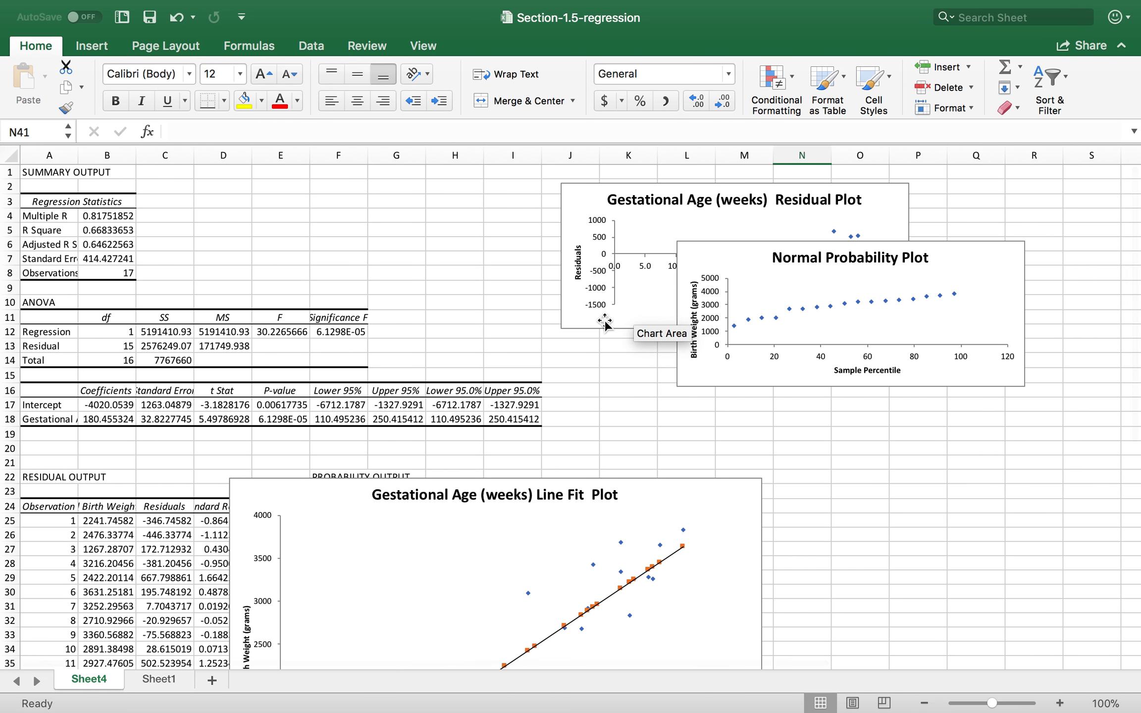
pyautogui.click(580, 323)
pyautogui.moveTo(580, 322); pyautogui.dragTo(803, 622)
pyautogui.scroll(-2, 740, 461)
pyautogui.scroll(-2, 740, 461)
pyautogui.moveTo(733, 663); pyautogui.dragTo(937, 662)
pyautogui.moveTo(902, 487); pyautogui.dragTo(957, 629)
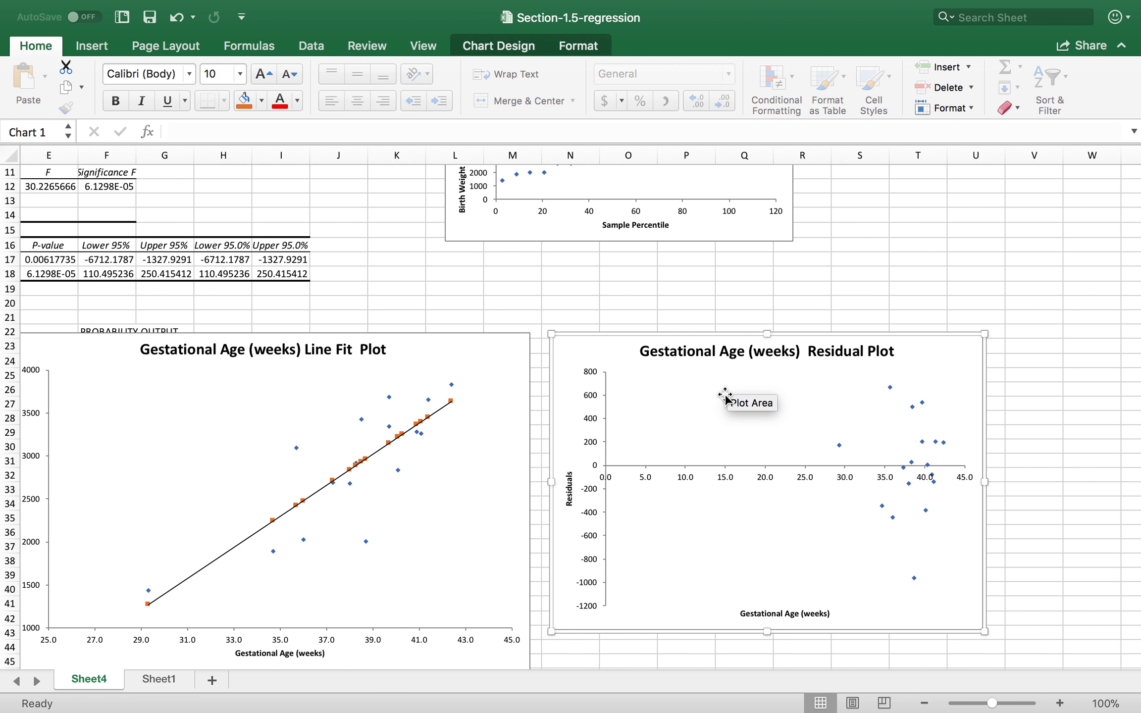
# - Set the residual plot's horizontal axis minimum to 25, close the axis formatting and deselect the chart
pyautogui.click(687, 479)
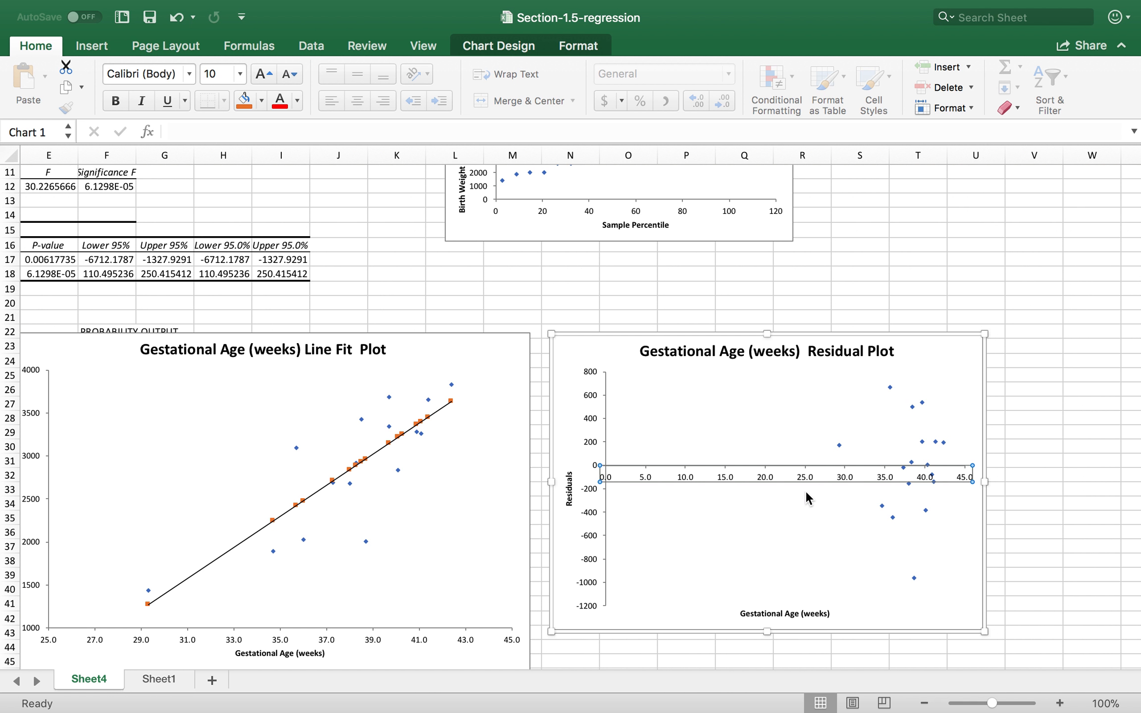
pyautogui.doubleClick(810, 477)
pyautogui.click(1033, 324)
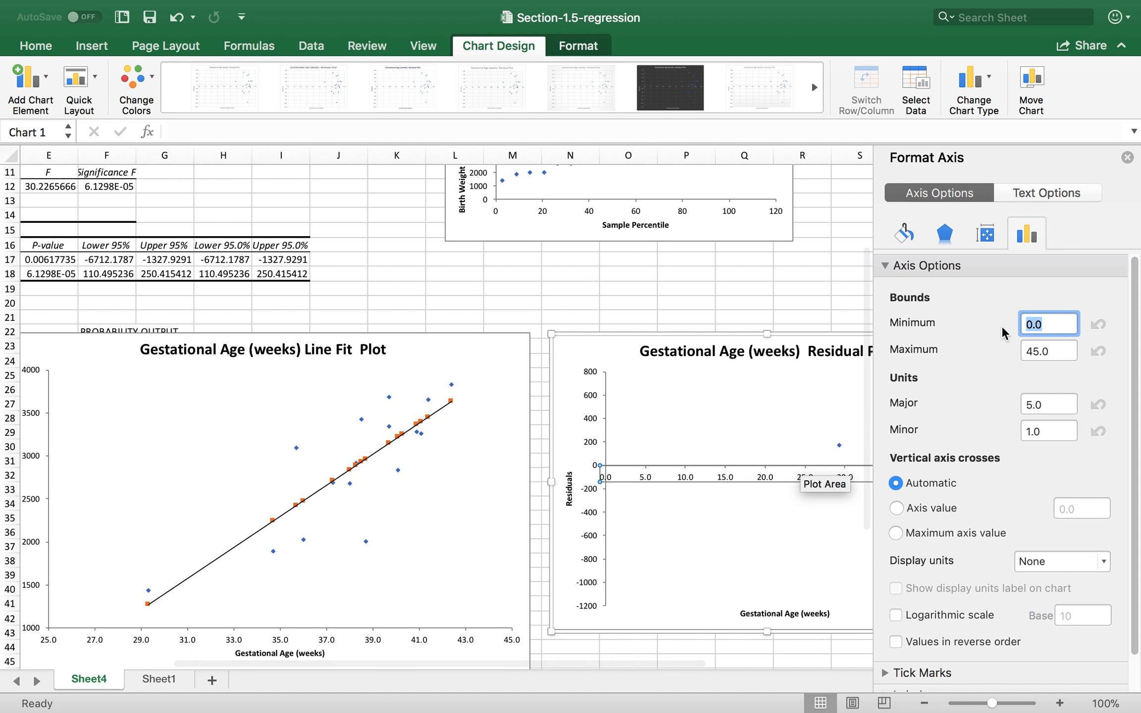
pyautogui.press('Tab')
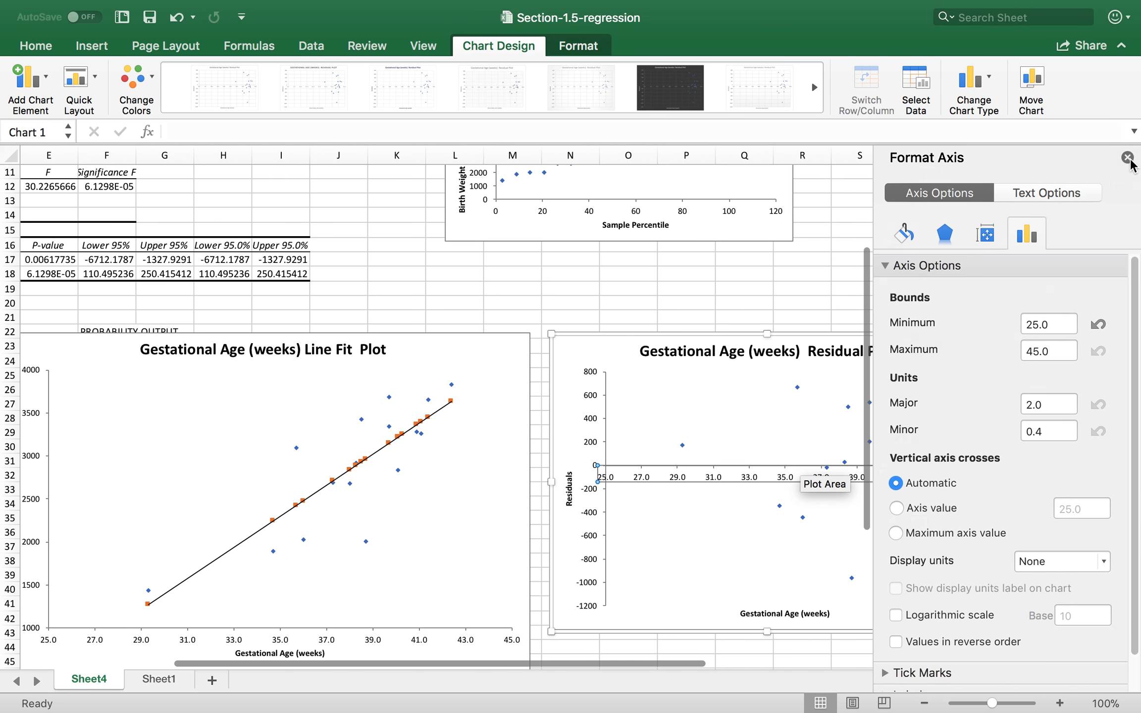
pyautogui.click(1128, 158)
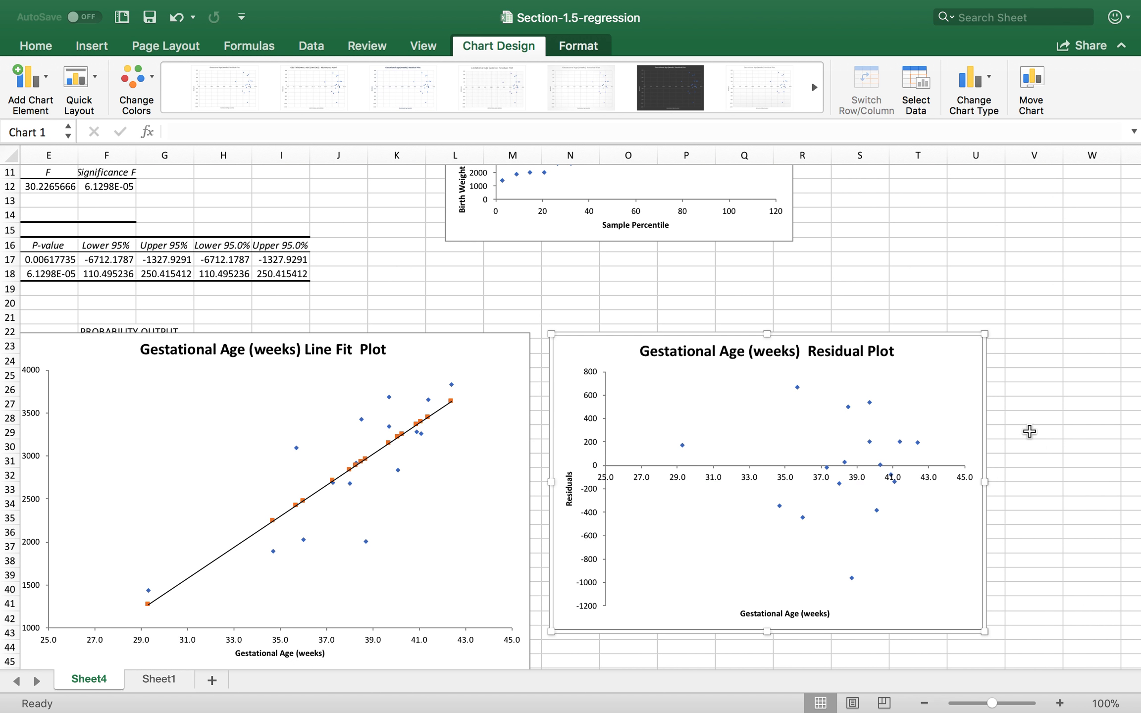
pyautogui.click(1029, 429)
# - Move the Normal Probability Plot to start around cell K4 and enlarge it to end around column R, row 27
pyautogui.scroll(2, 1019, 403)
pyautogui.scroll(3, 1015, 396)
pyautogui.moveTo(743, 221); pyautogui.dragTo(715, 193)
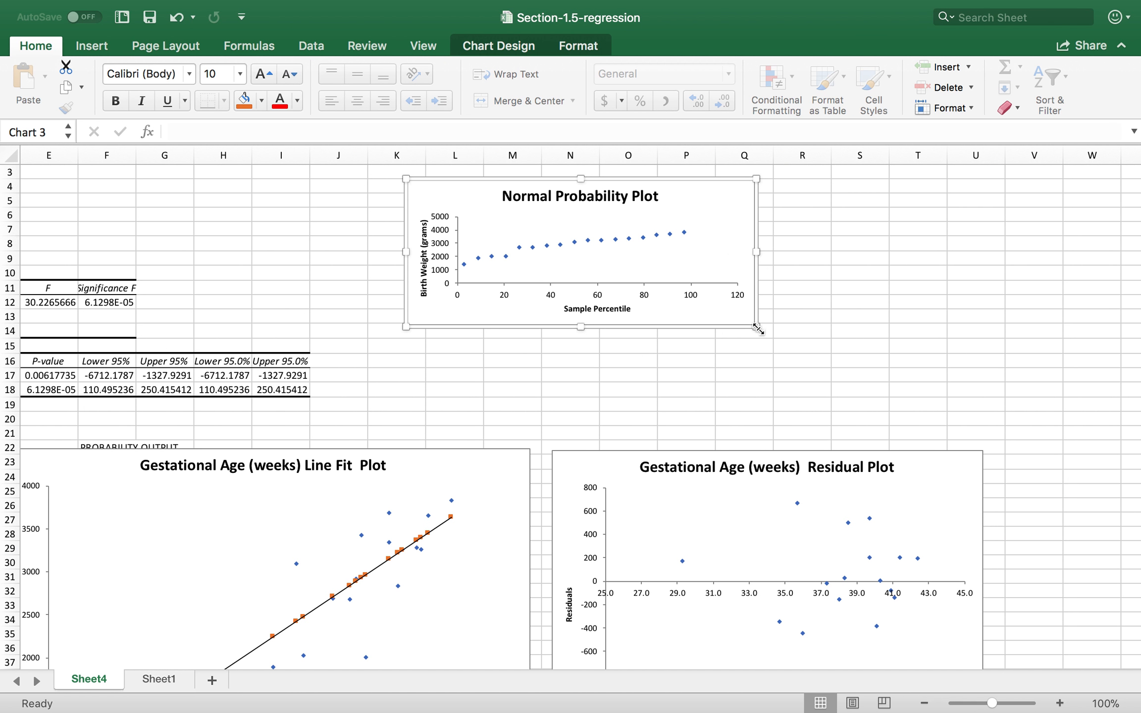
pyautogui.moveTo(758, 329); pyautogui.dragTo(805, 514)
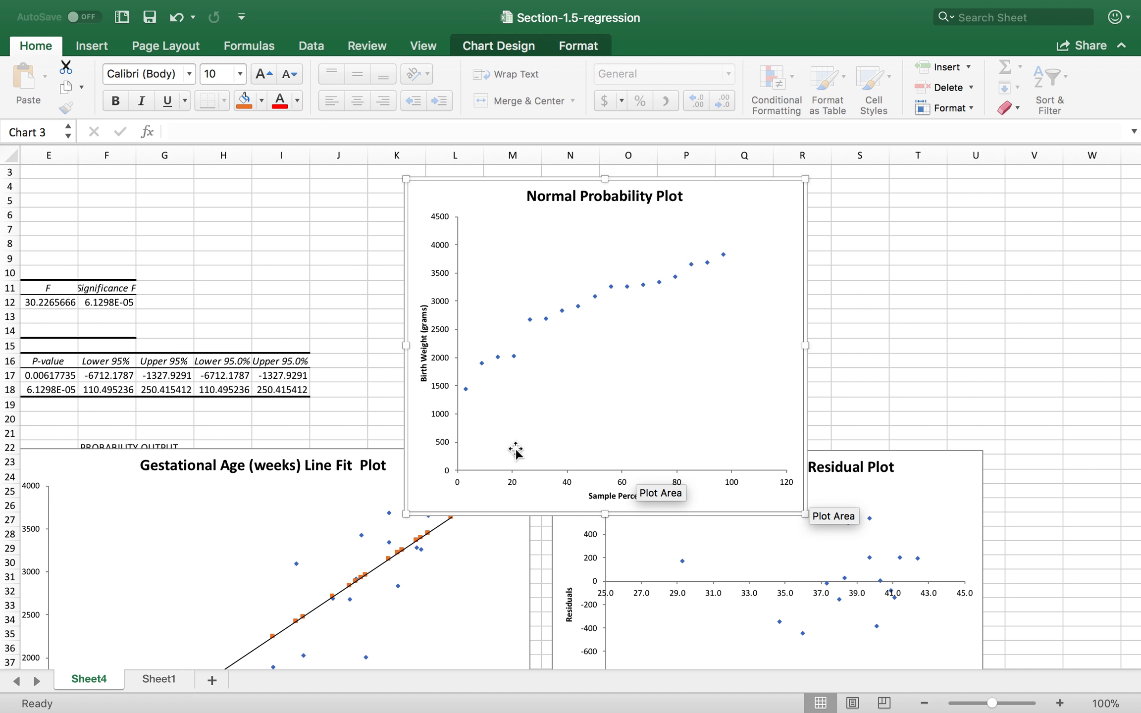
# - Set the Normal Probability Plot's vertical axis bounds to a minimum of 1000 and a maximum of 4000, and close the axis formatting
pyautogui.doubleClick(438, 293)
pyautogui.click(441, 305)
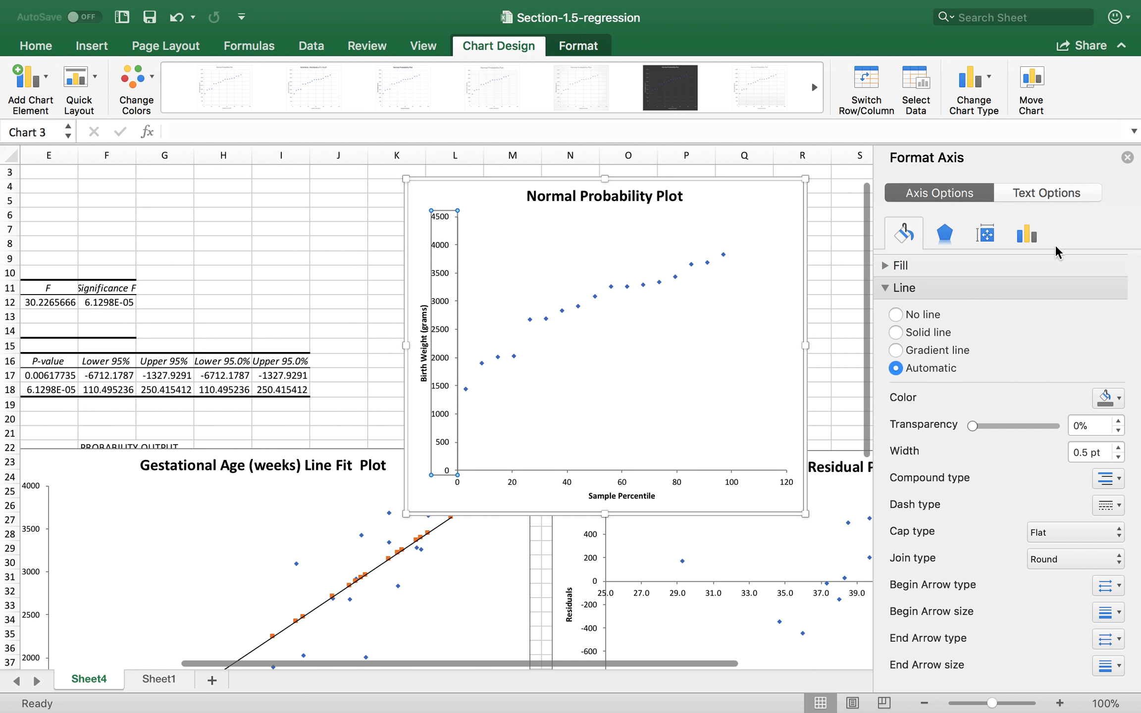
pyautogui.click(1025, 232)
pyautogui.click(938, 266)
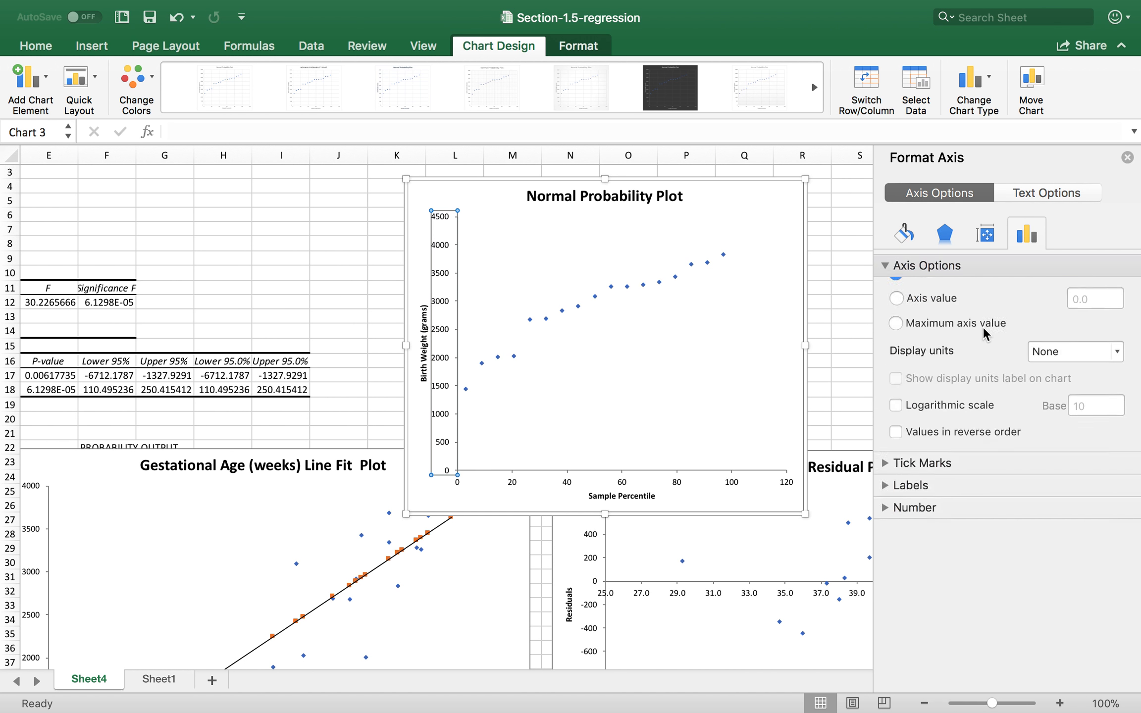
pyautogui.click(1058, 328)
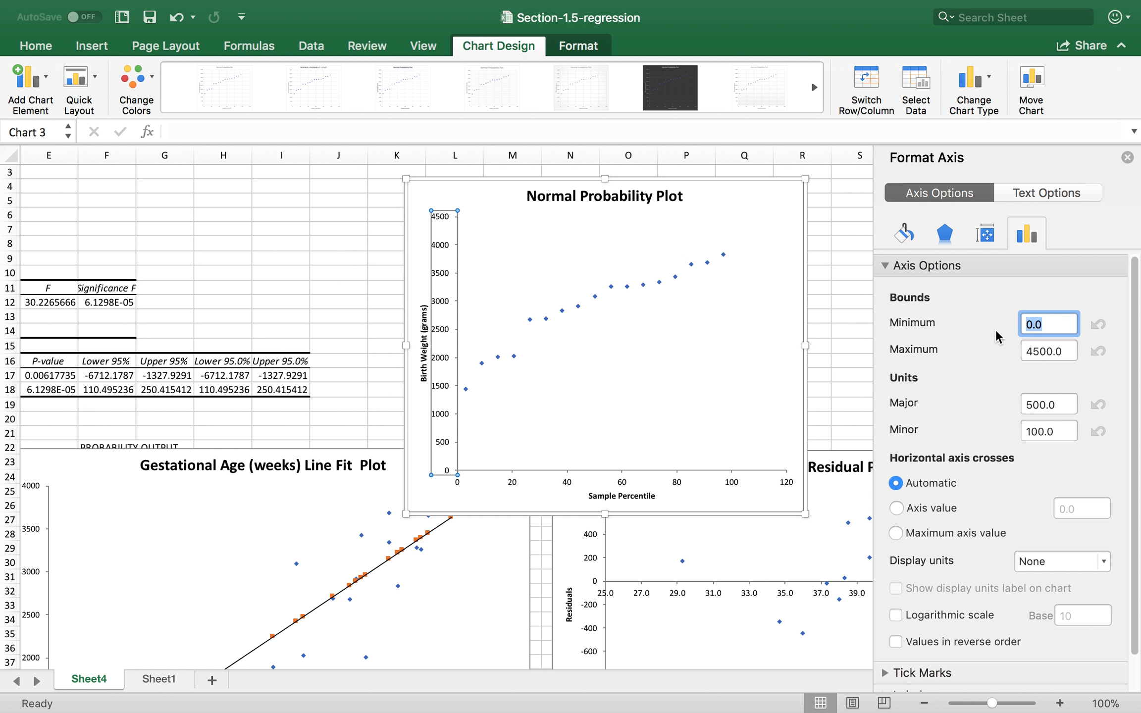
pyautogui.click(1045, 351)
pyautogui.write('4000')
pyautogui.press('Return')
pyautogui.click(840, 352)
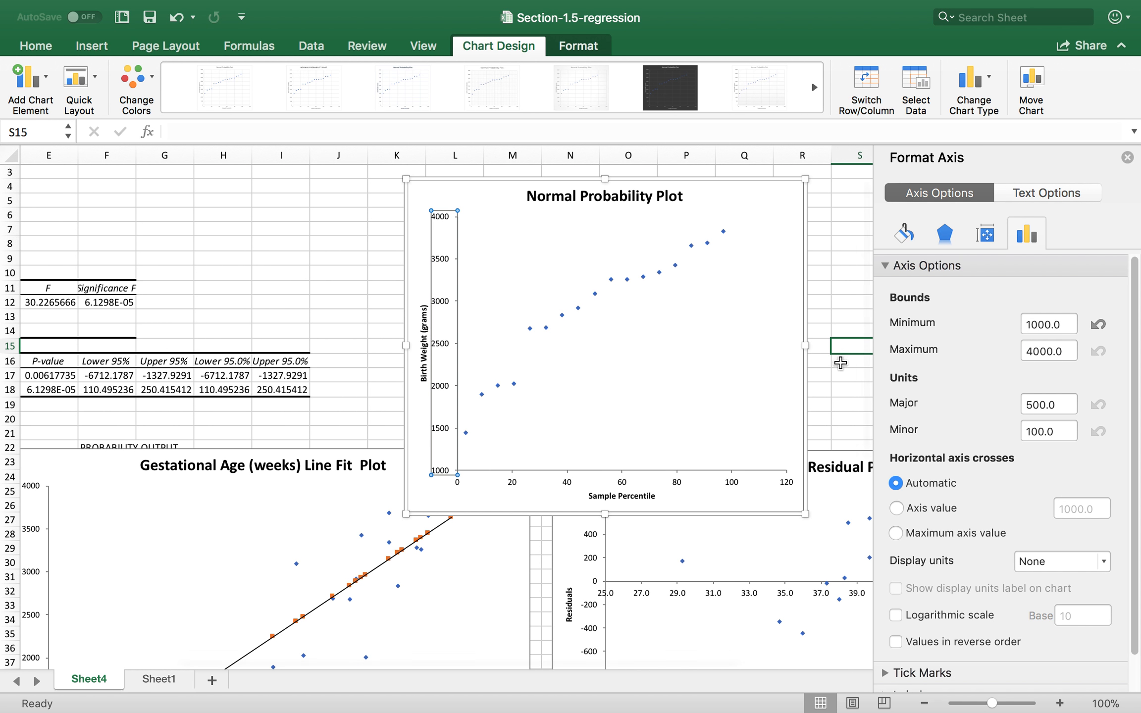
pyautogui.click(1126, 157)
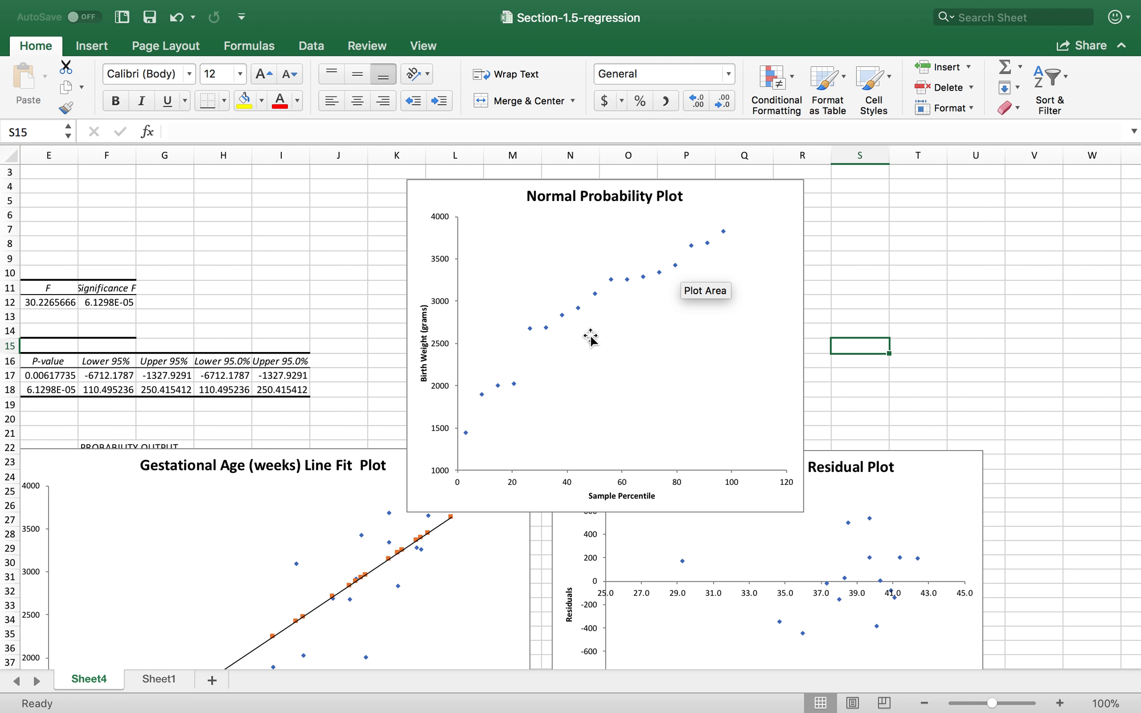
# - Add a linear trendline to the Normal Probability Plot's data series, close the trendline formatting and deselect the chart
pyautogui.click(593, 292)
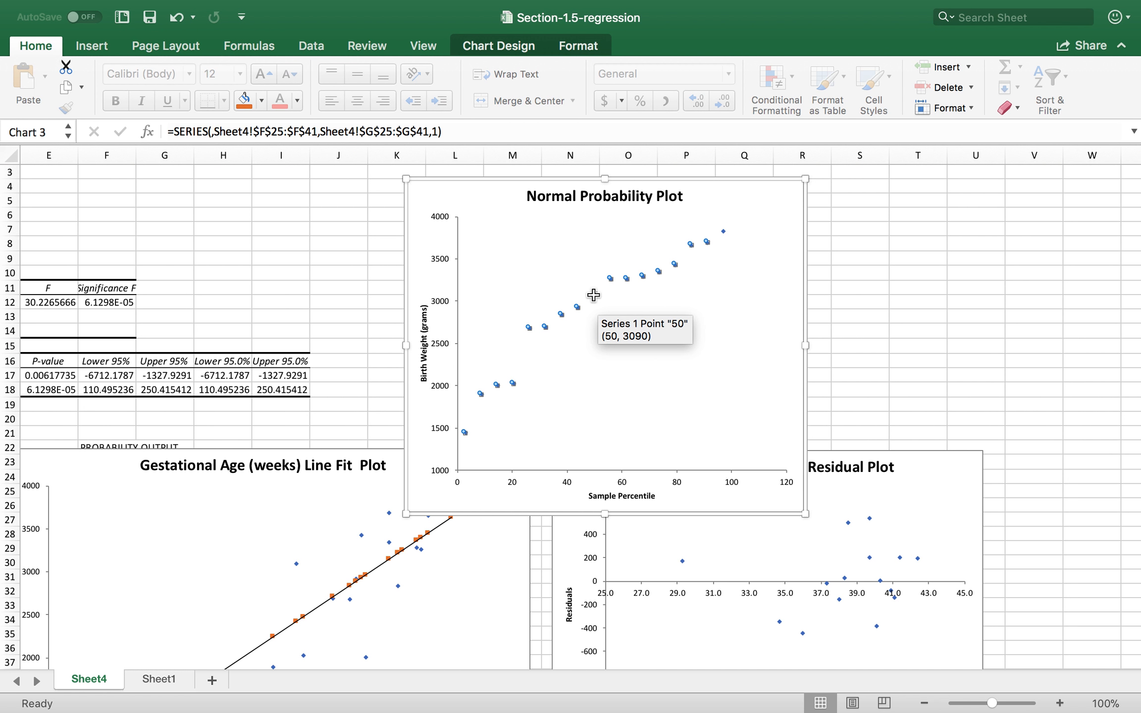
pyautogui.rightClick(593, 293)
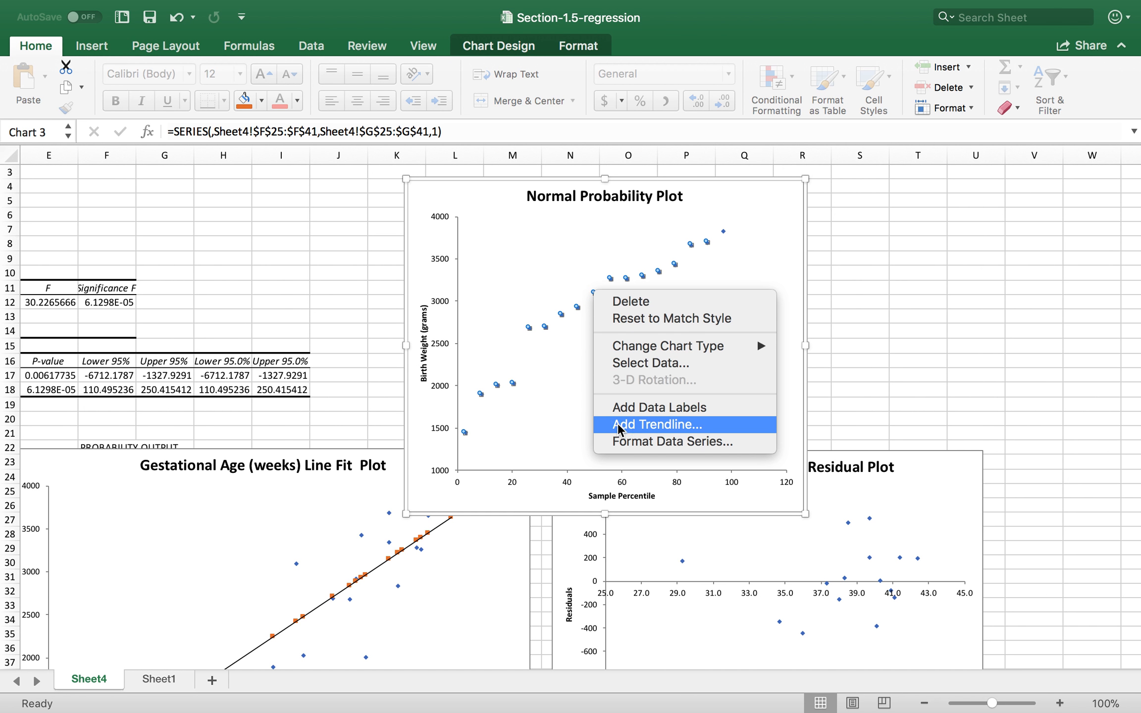
pyautogui.click(649, 427)
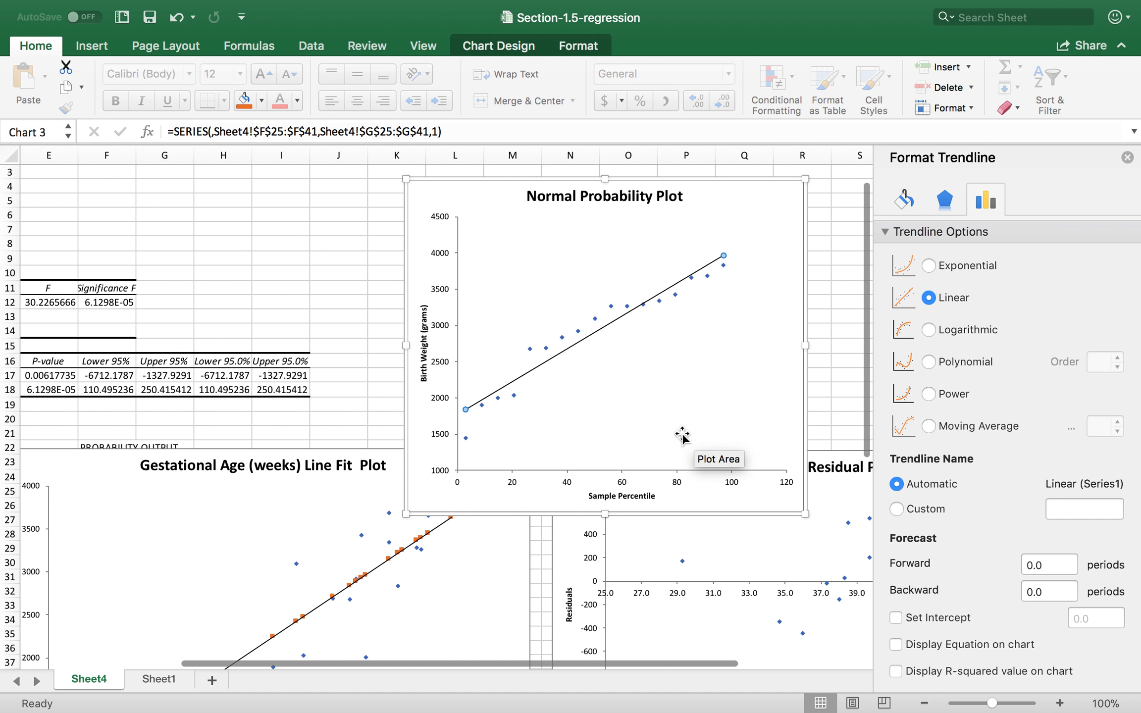
pyautogui.click(1127, 157)
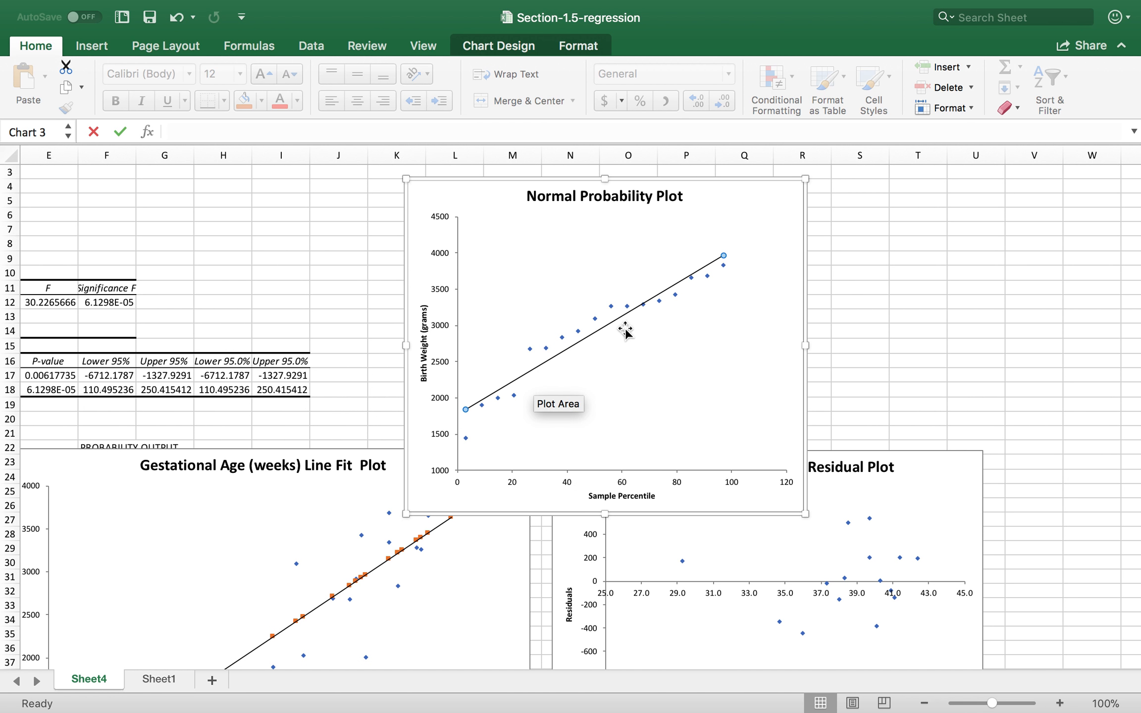
pyautogui.click(782, 342)
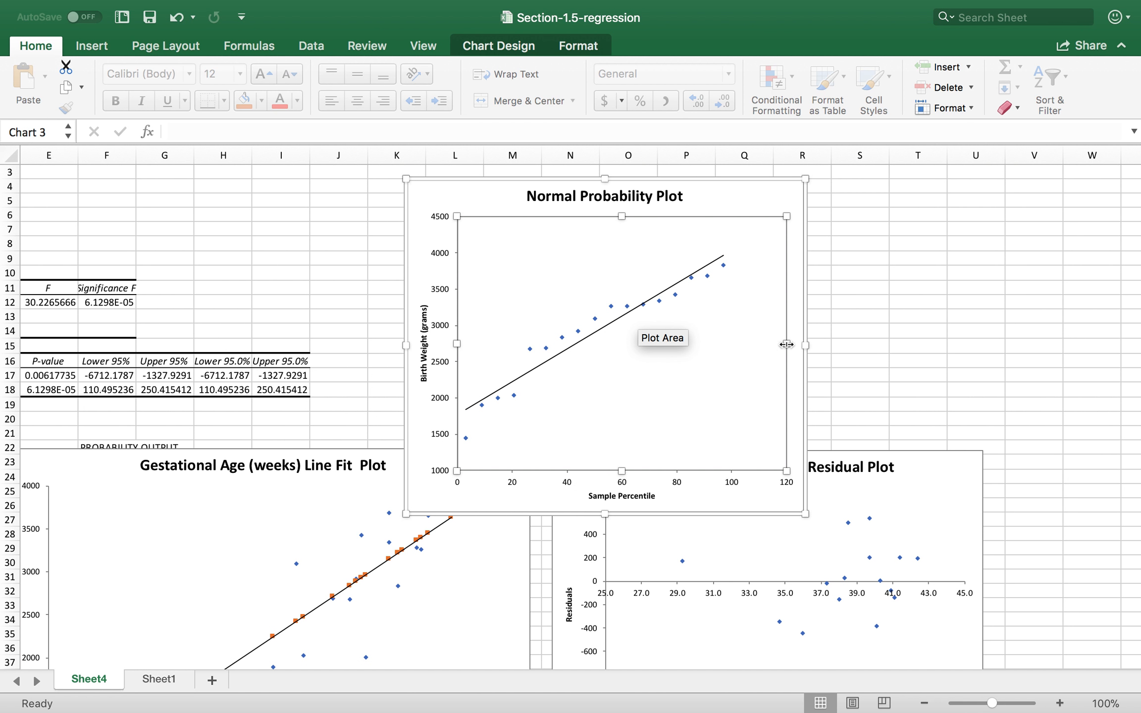
pyautogui.click(881, 351)
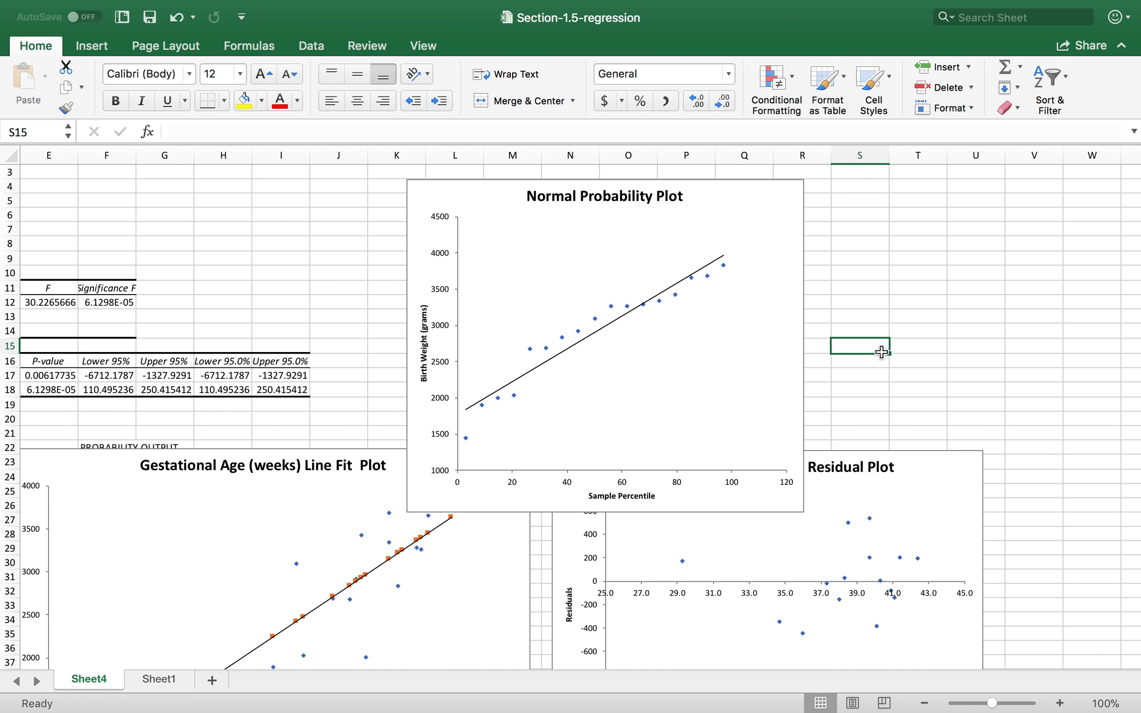